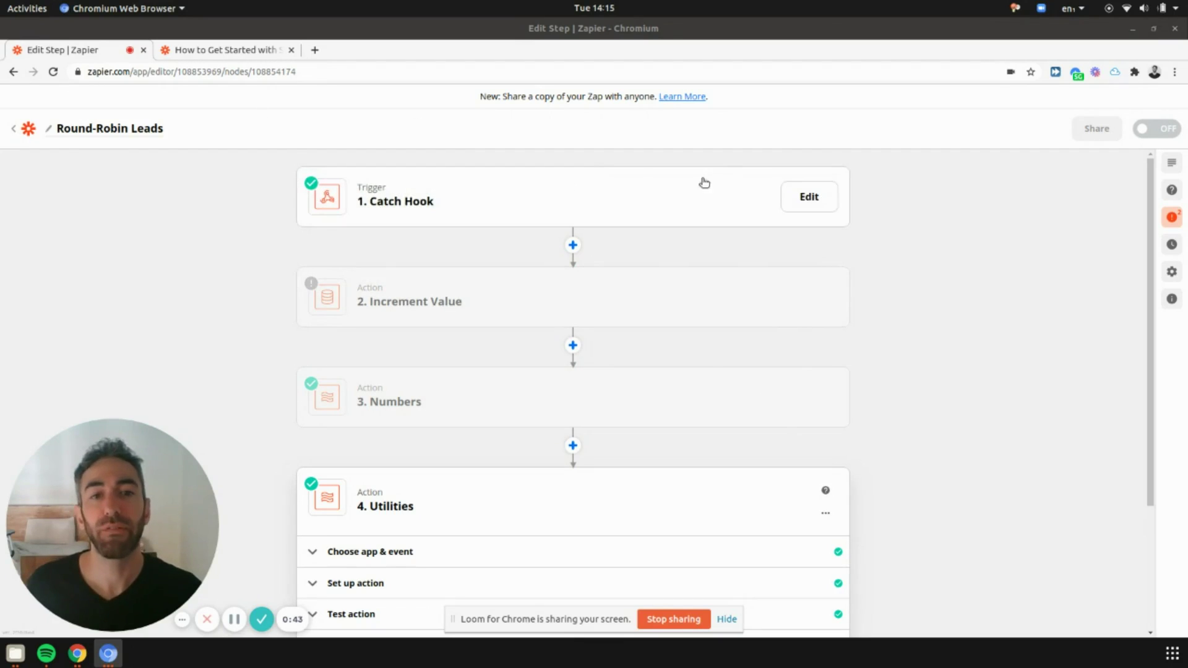
scroll(612, 297, "down", 3)
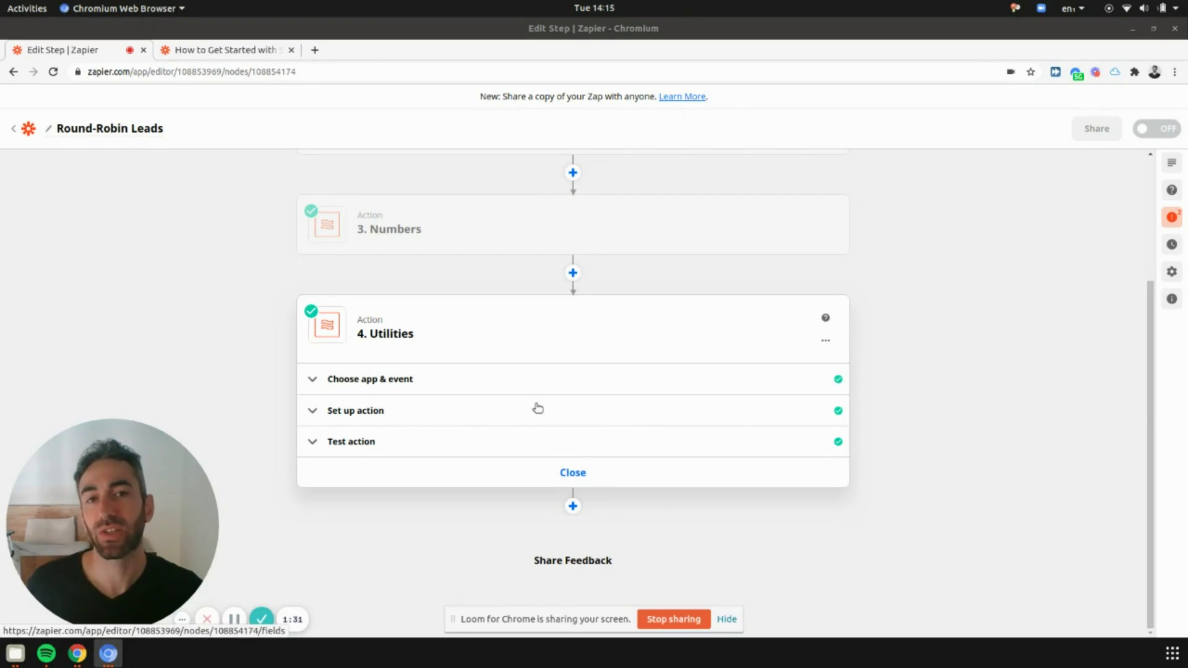
scroll(531, 403, "up", 3)
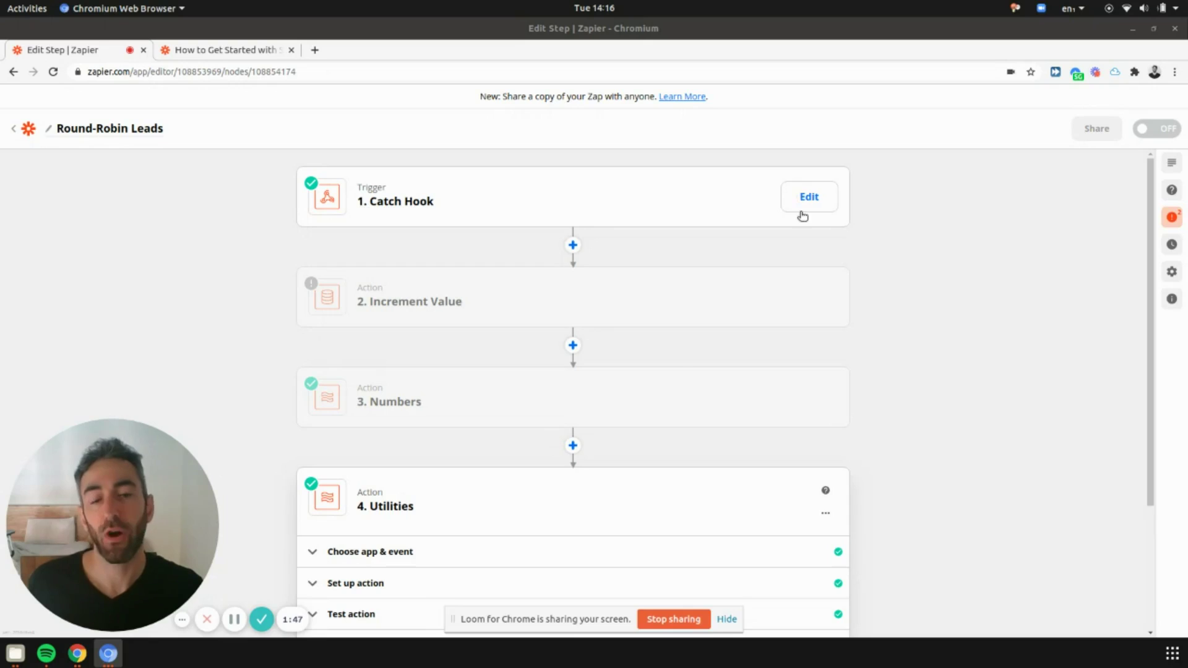
scroll(550, 408, "down", 2)
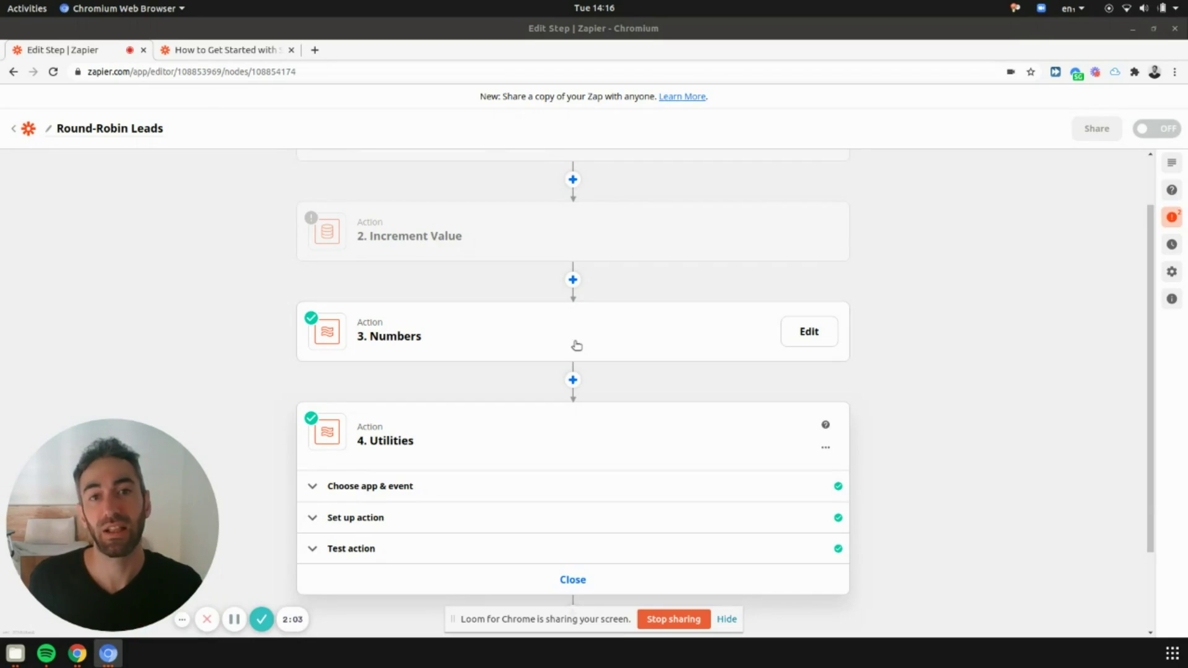
Confirm the Utilities step uses Formatter by Zapier with the Utilities event.
scroll(615, 328, "down", 2)
left_click(420, 419)
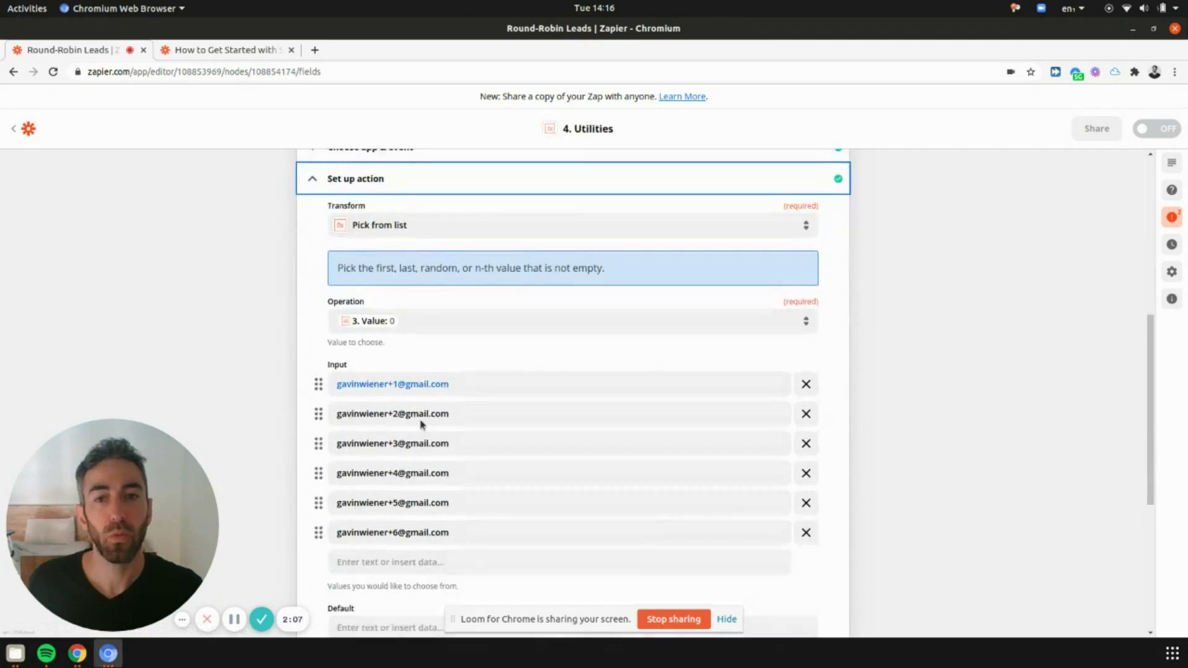
scroll(471, 370, "up", 2)
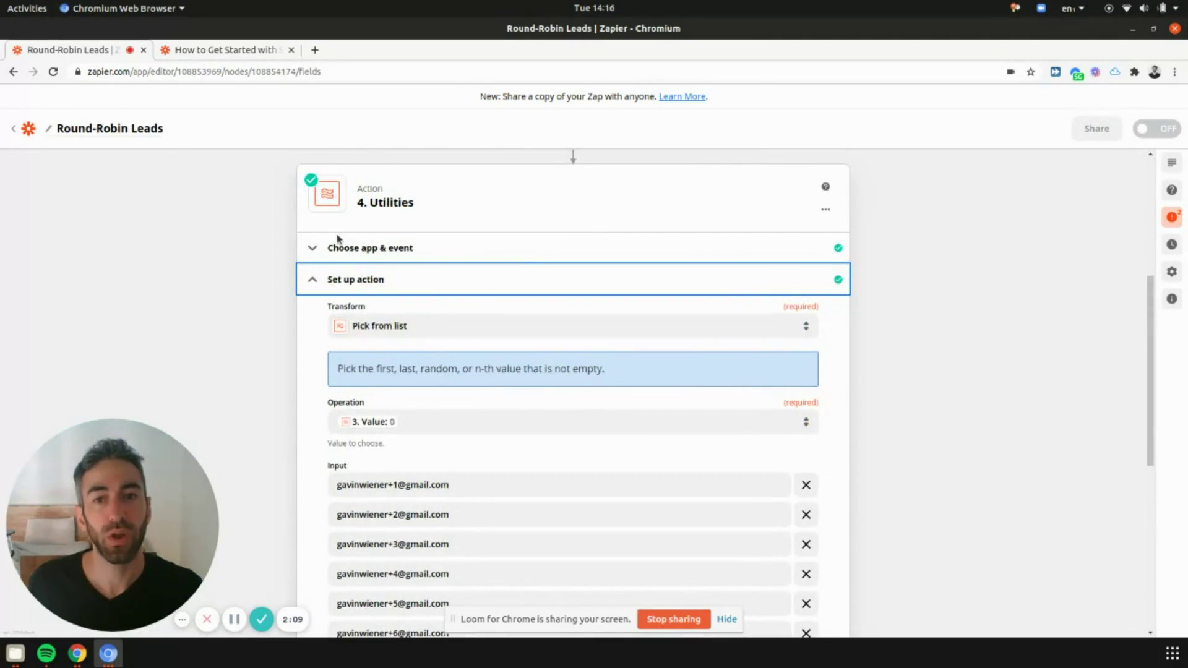
left_click(381, 248)
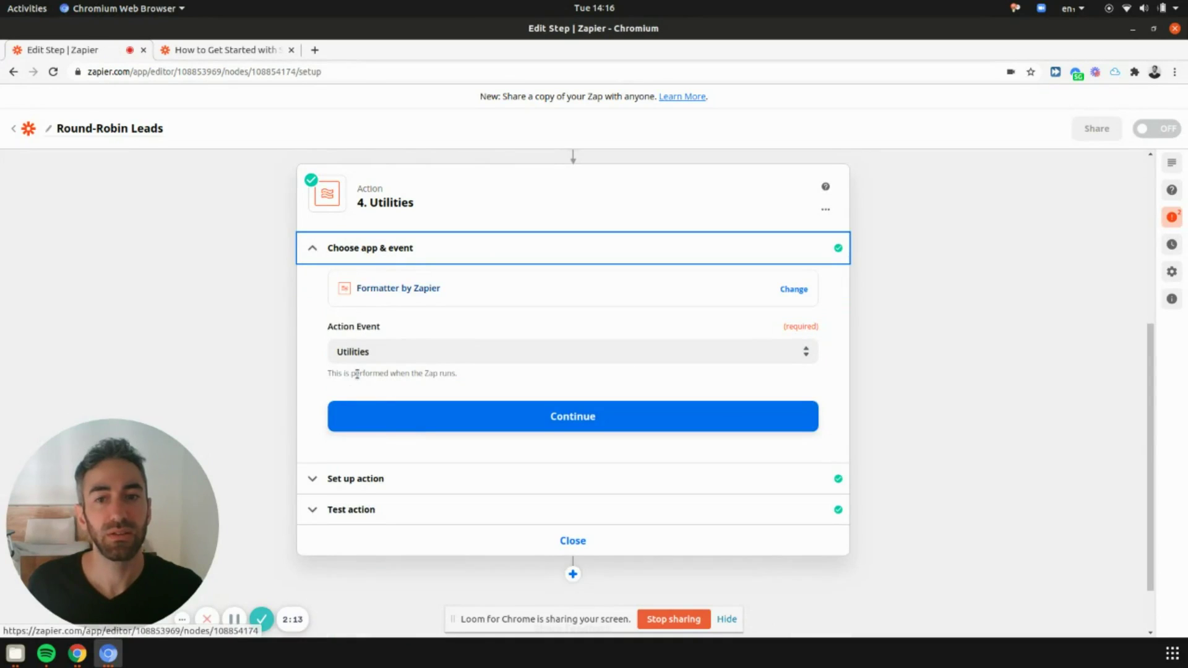
Review the Pick from list transform over six team emails, indexed by step 3's value.
scroll(425, 291, "down", 1)
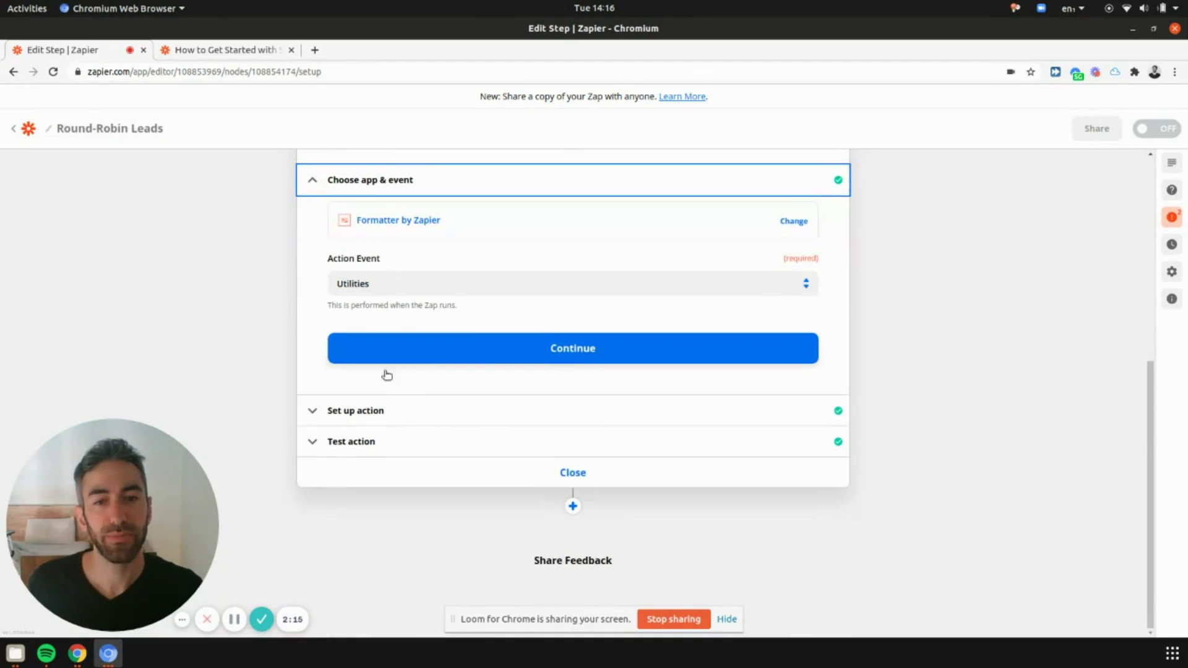
left_click(370, 408)
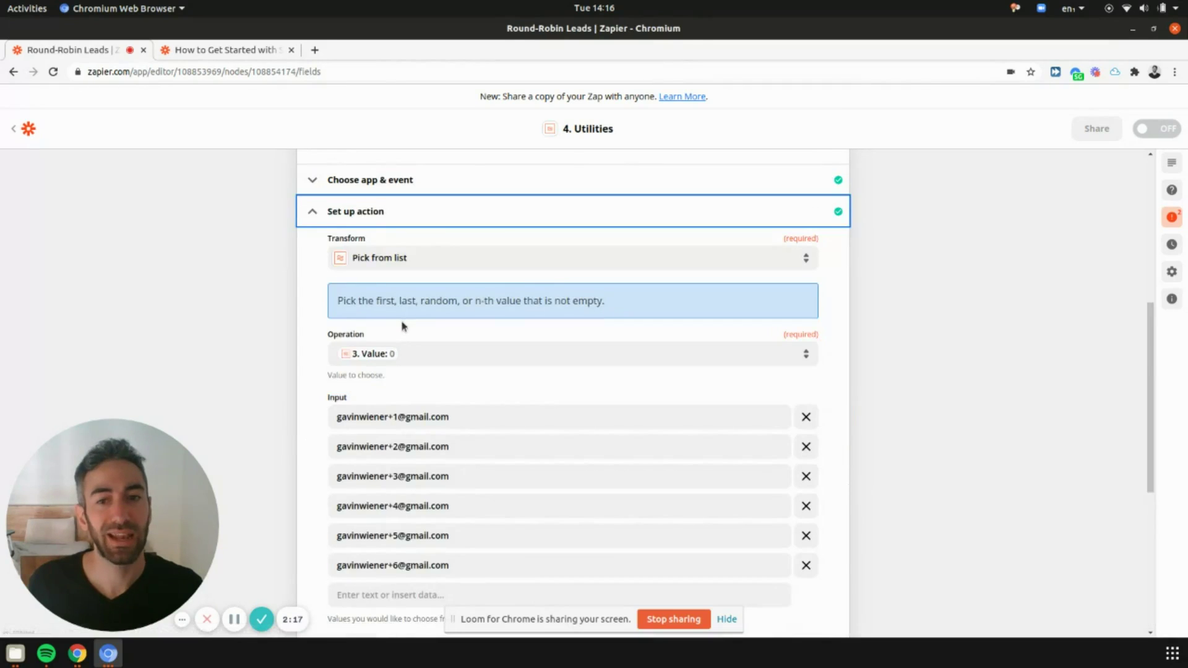
scroll(455, 398, "down", 2)
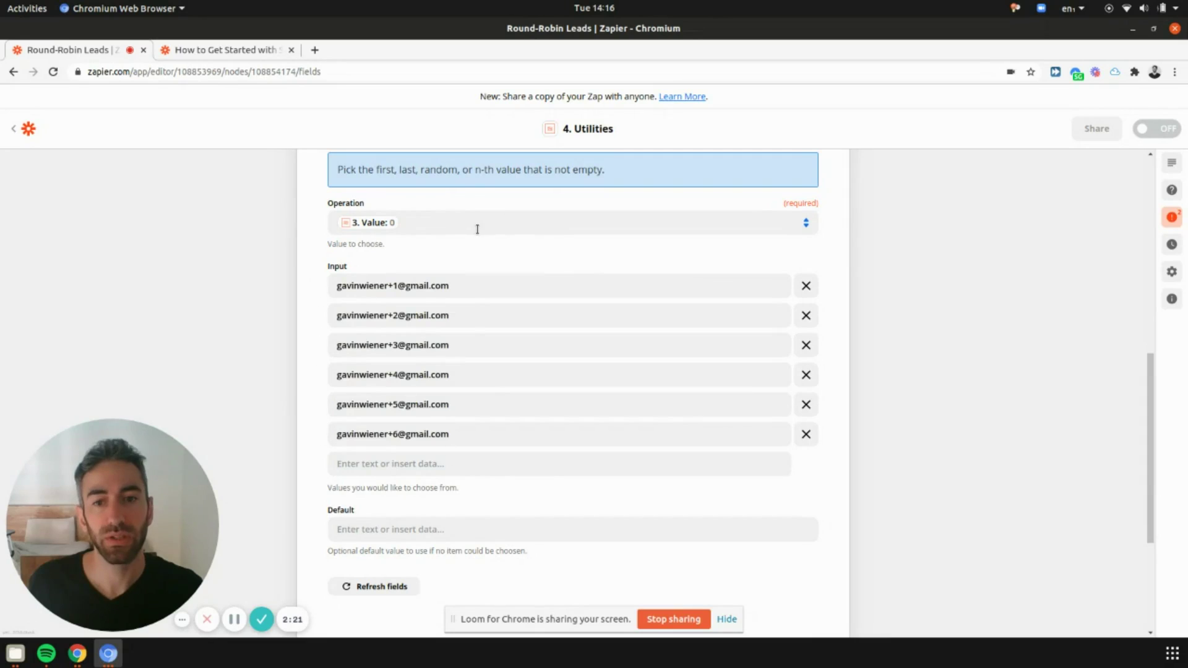
scroll(476, 230, "down", 3)
scroll(502, 374, "up", 5)
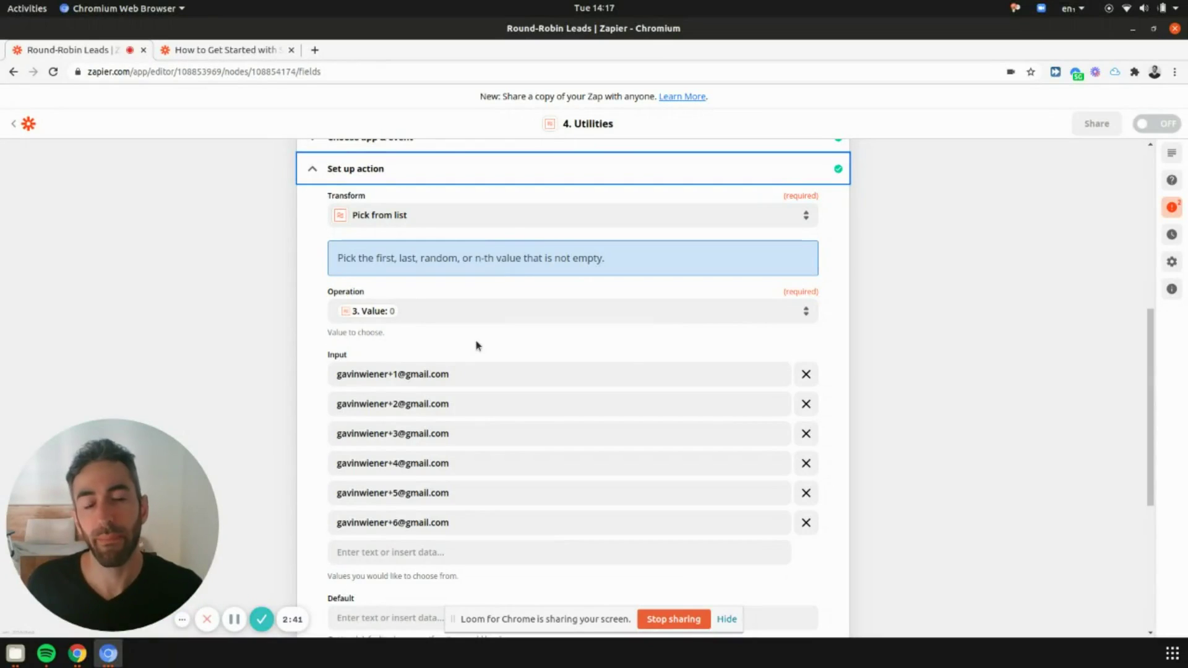
mouse_move(546, 367)
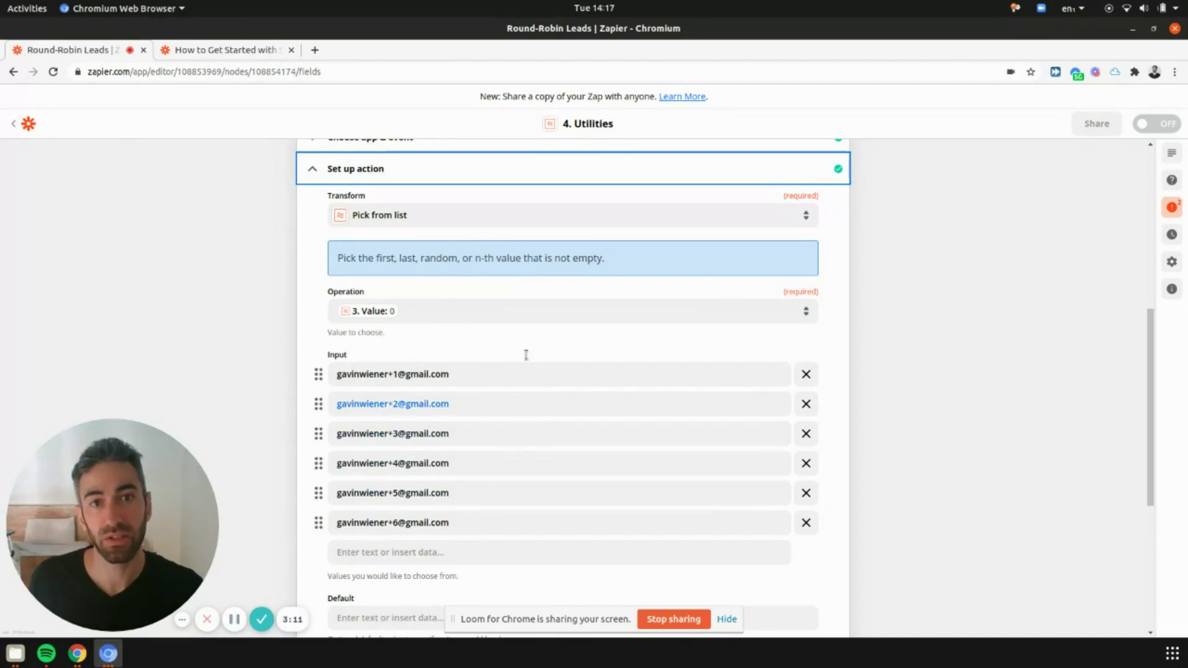
scroll(502, 448, "up", 1)
scroll(499, 448, "up", 3)
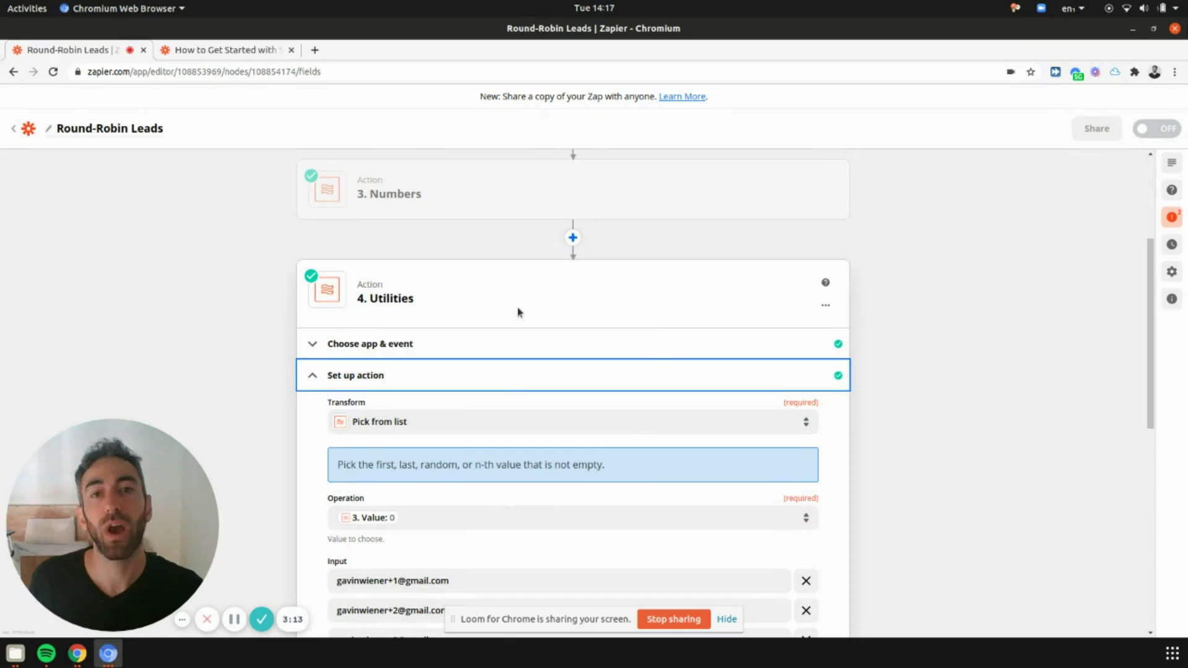
scroll(610, 440, "up", 4)
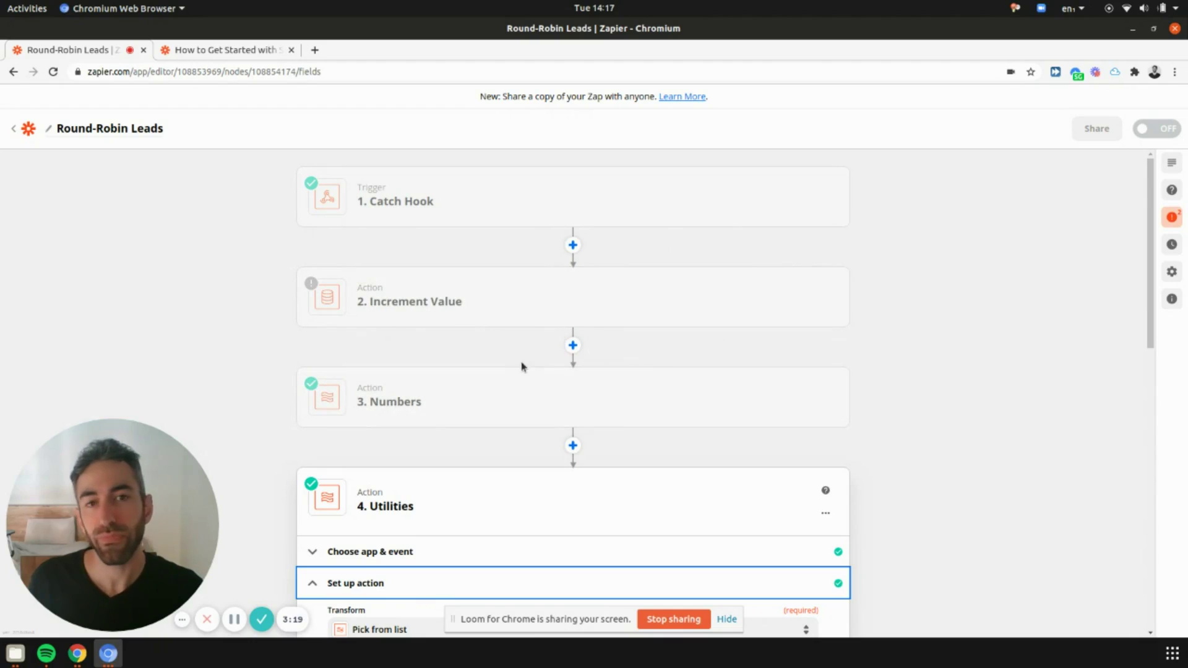
mouse_move(506, 389)
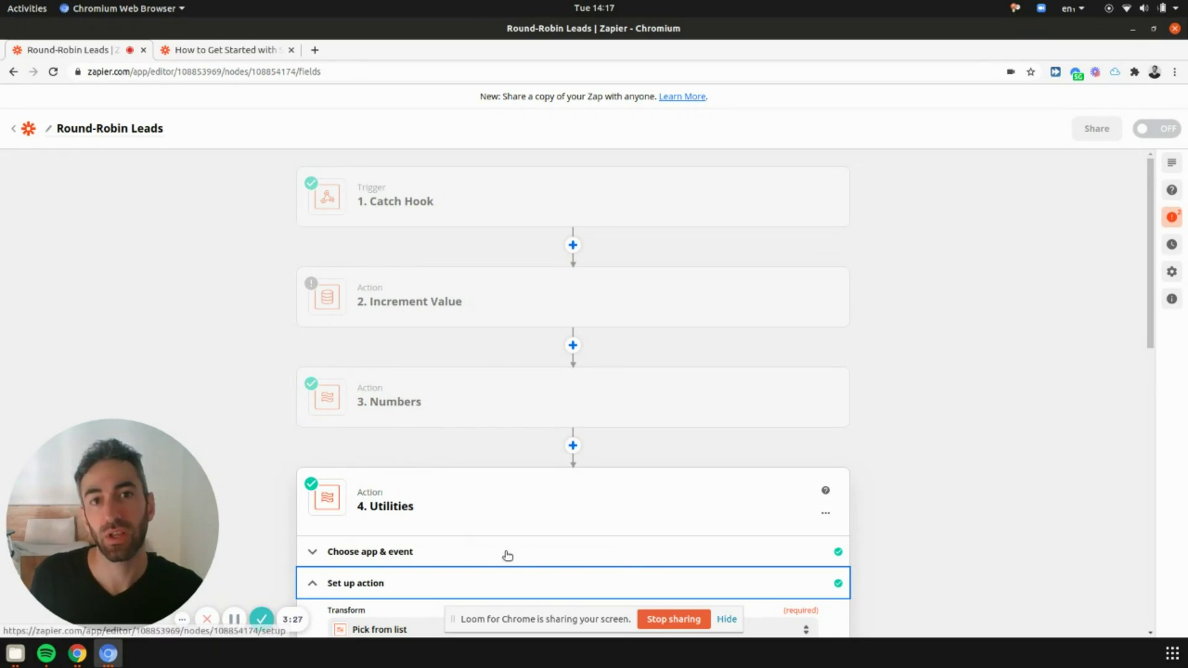
Confirm step 2 uses Storage by Zapier with the Increment Value action event.
left_click(487, 278)
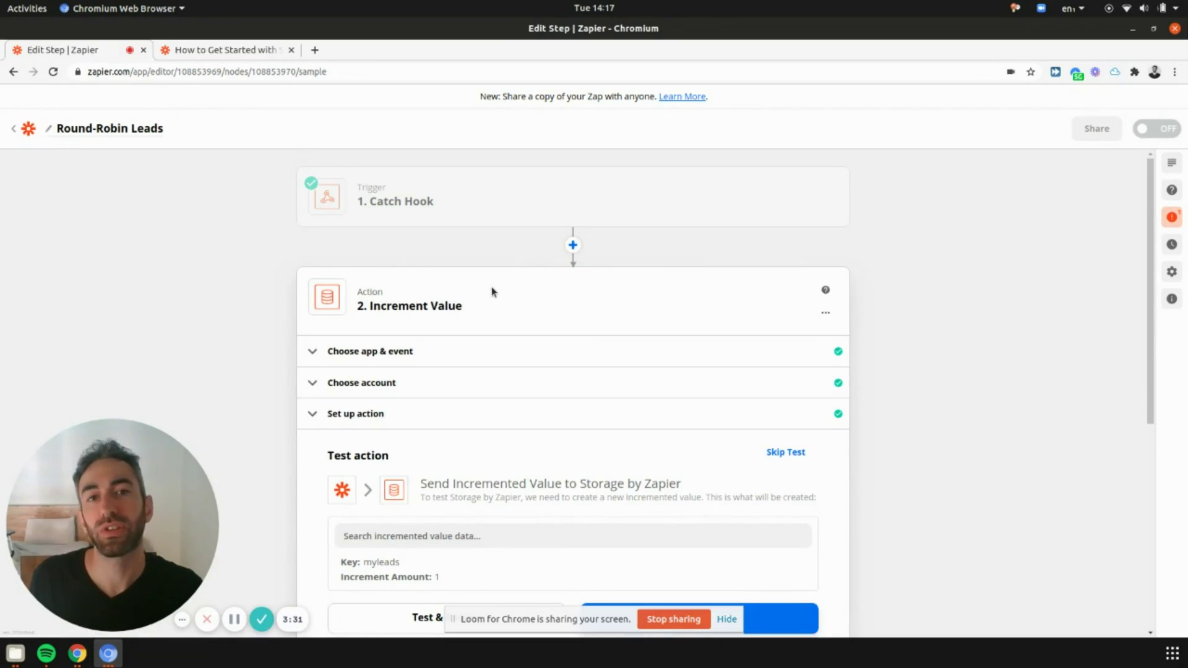
left_click(398, 323)
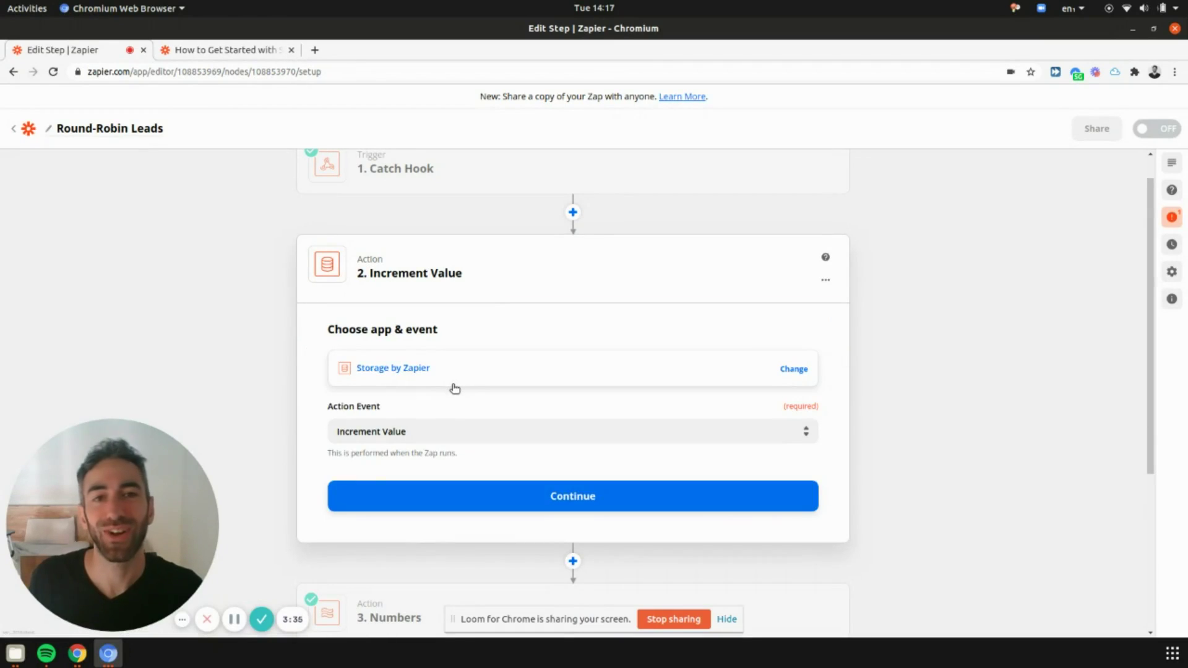
scroll(458, 383, "down", 3)
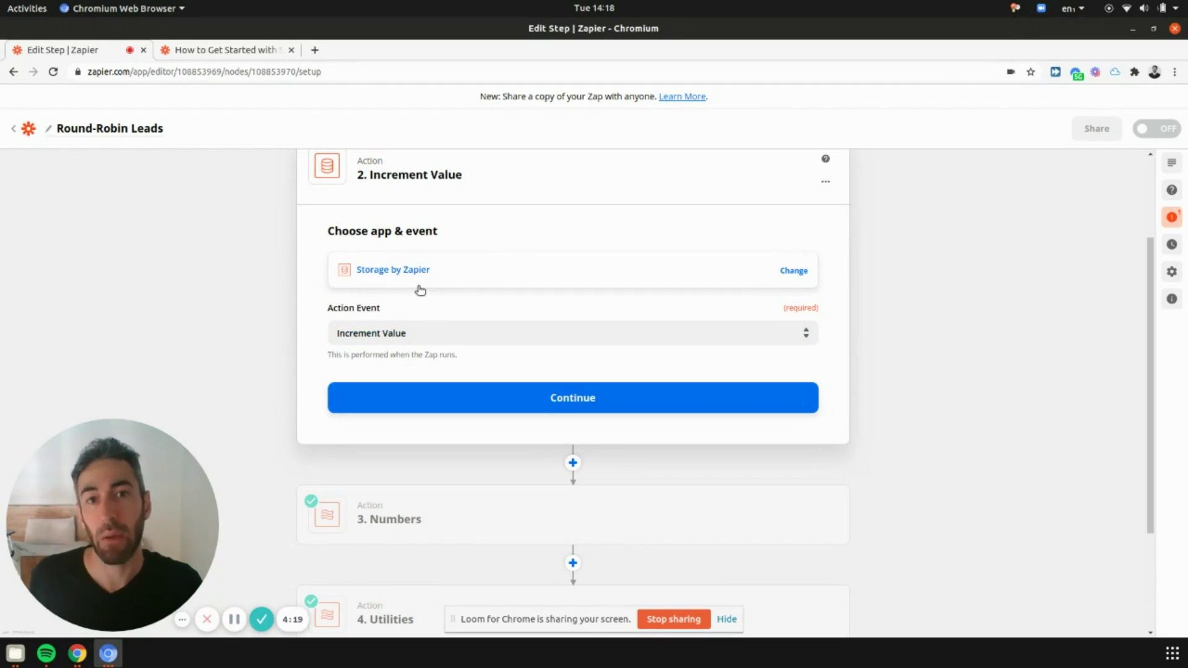
scroll(420, 290, "down", 3)
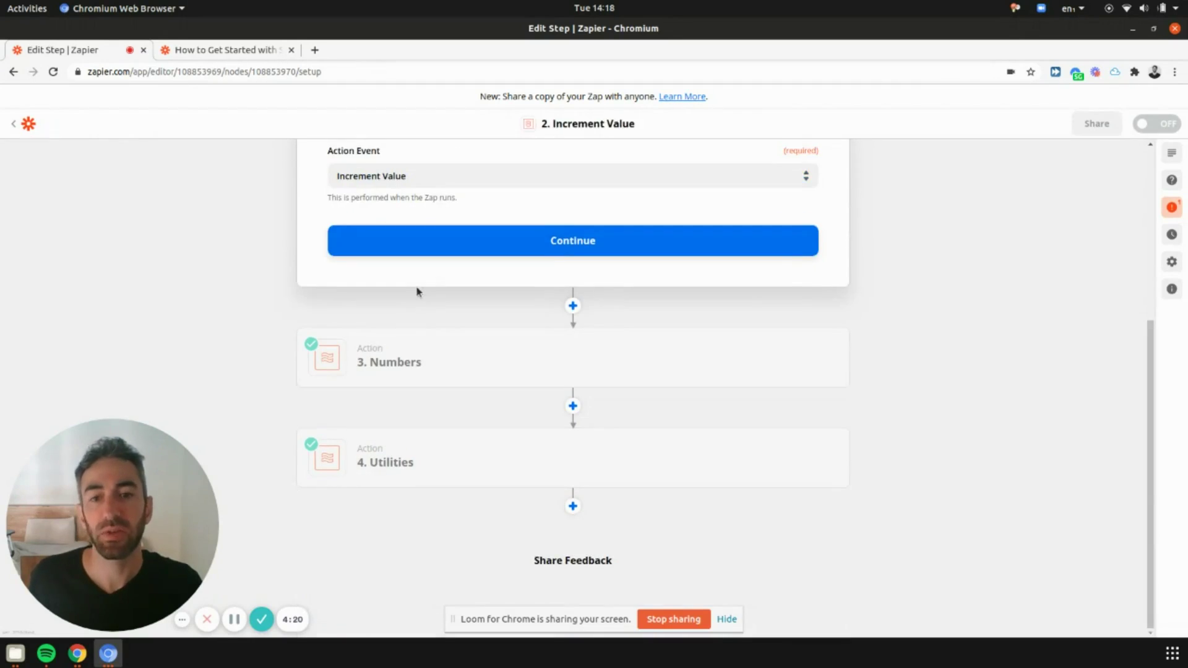
Reopen the Utilities step and review its six-email Pick from list inputs.
left_click(413, 464)
left_click(414, 413)
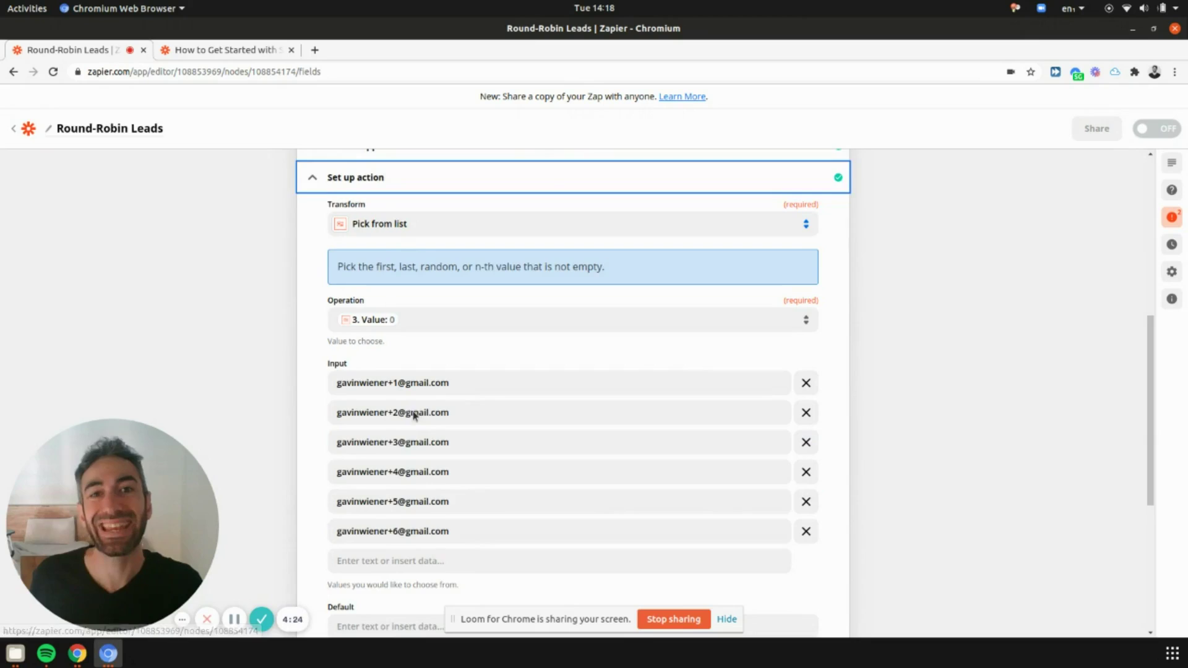
scroll(414, 408, "down", 3)
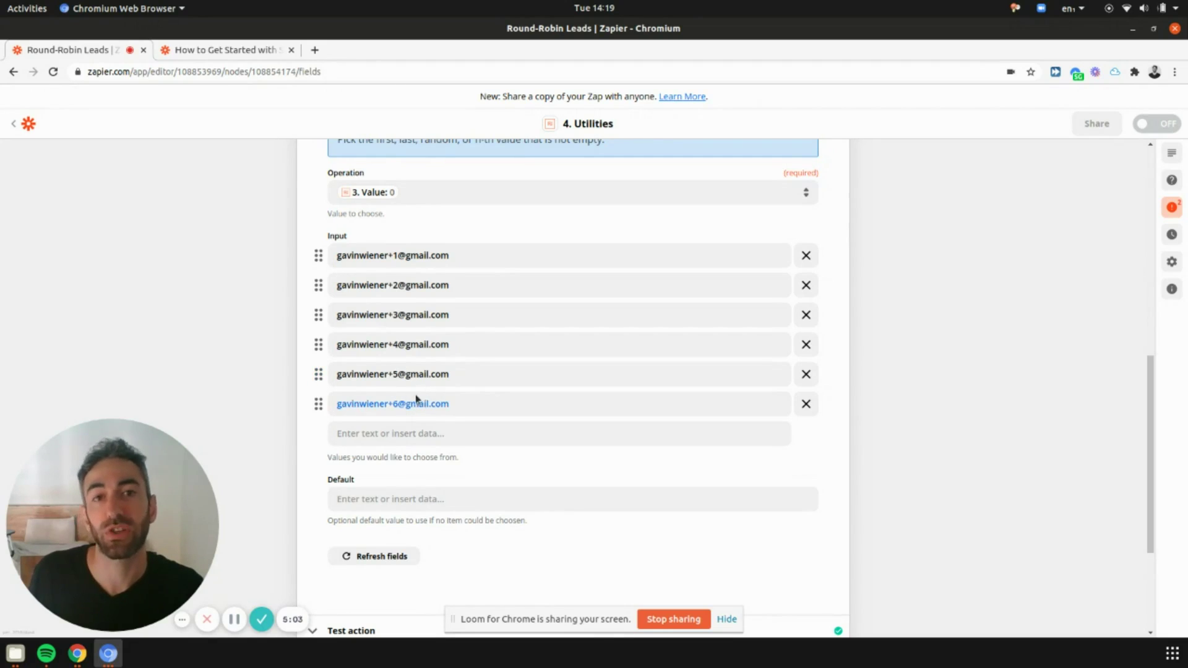
scroll(393, 374, "up", 5)
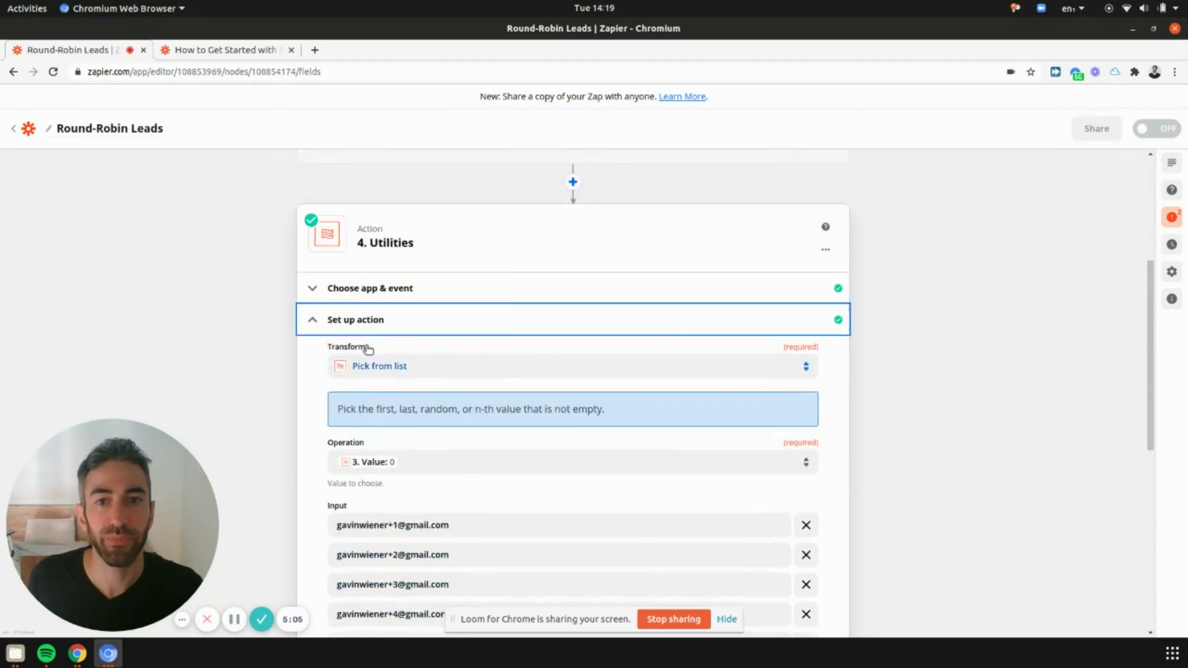
scroll(368, 349, "up", 2)
Bring up the Increment Value step's setup: key 'myleads', increment amount 1.
left_click(419, 251)
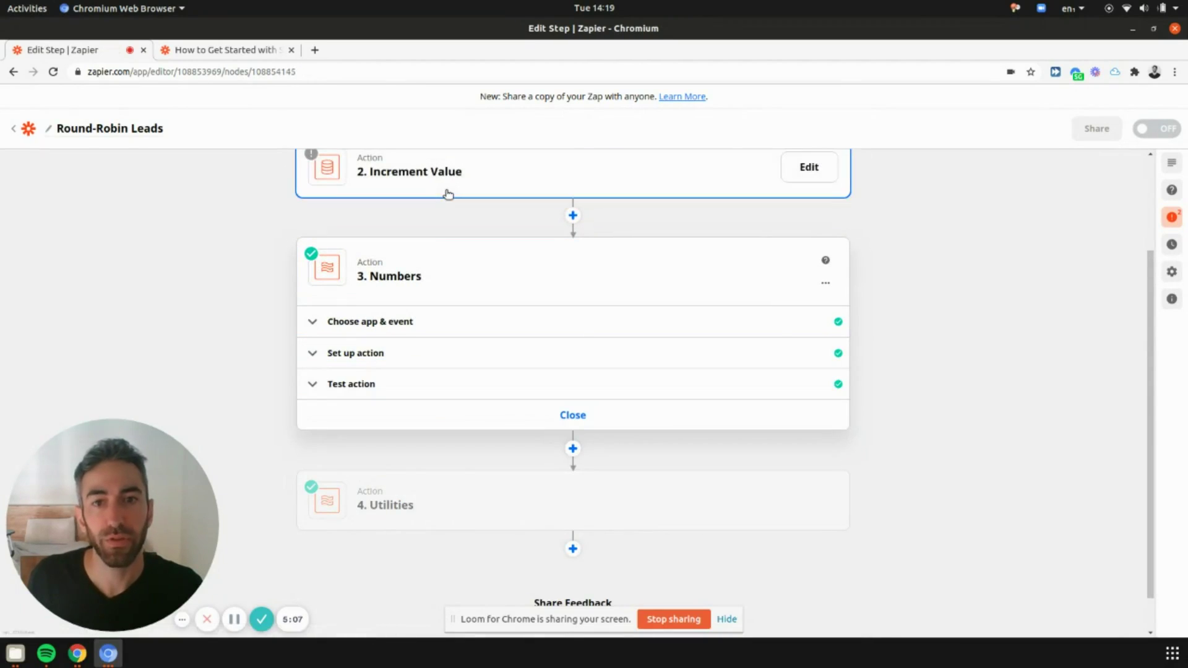
left_click(448, 194)
left_click(393, 253)
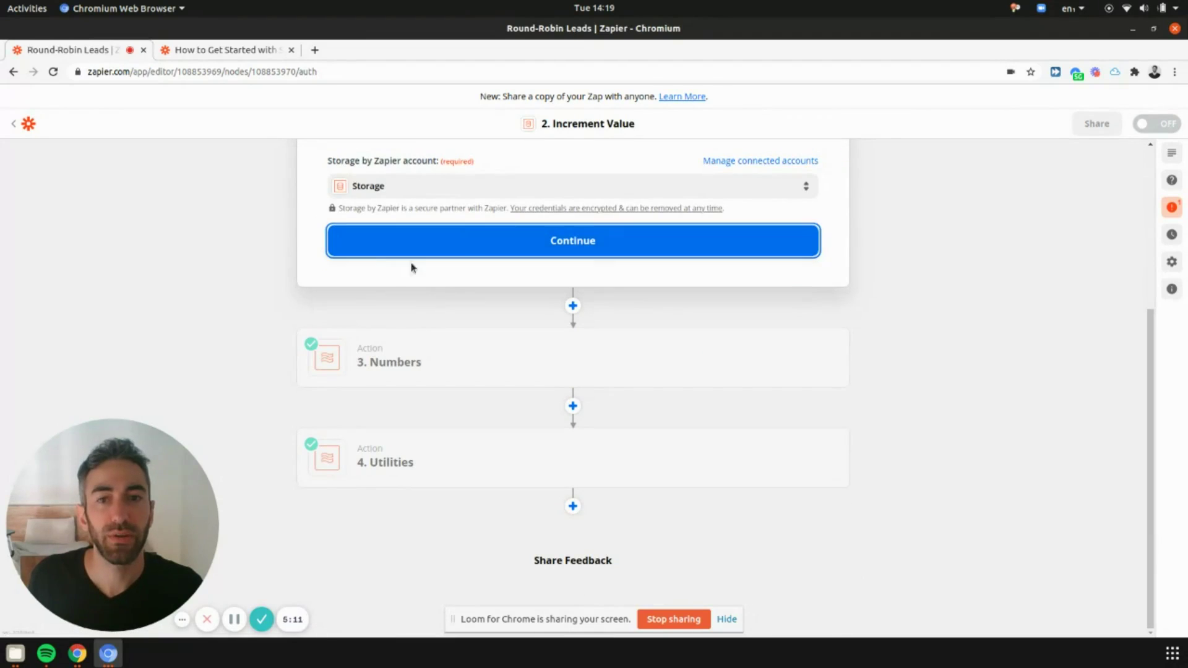
key("Return")
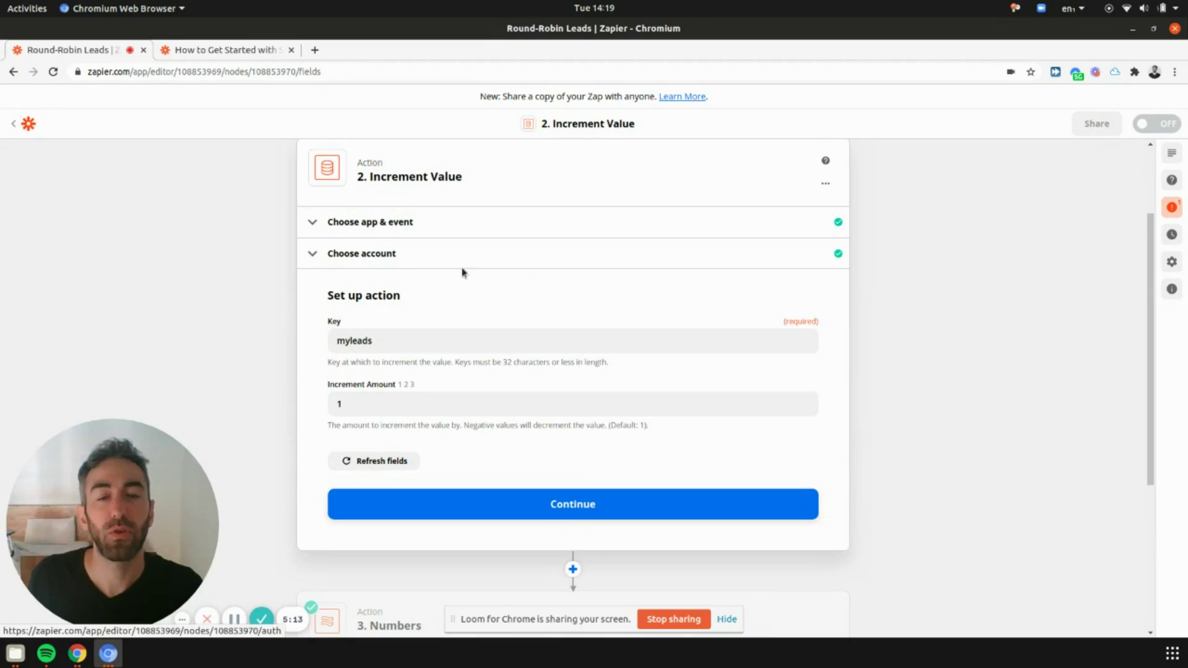
left_click(235, 51)
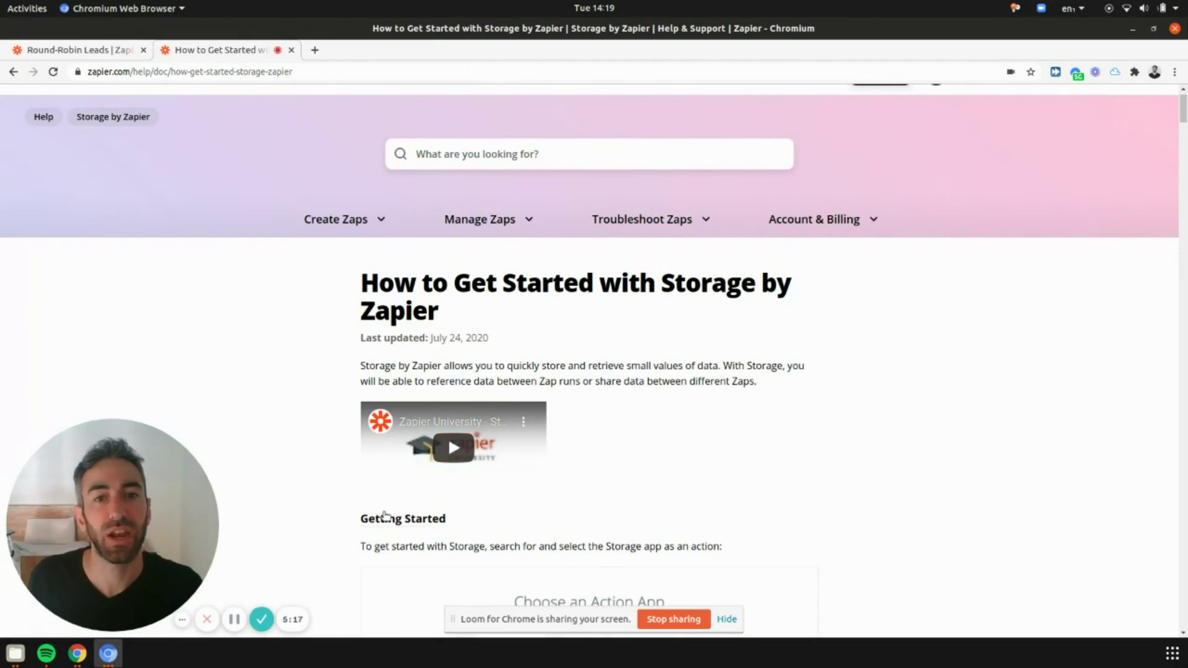
left_click(89, 56)
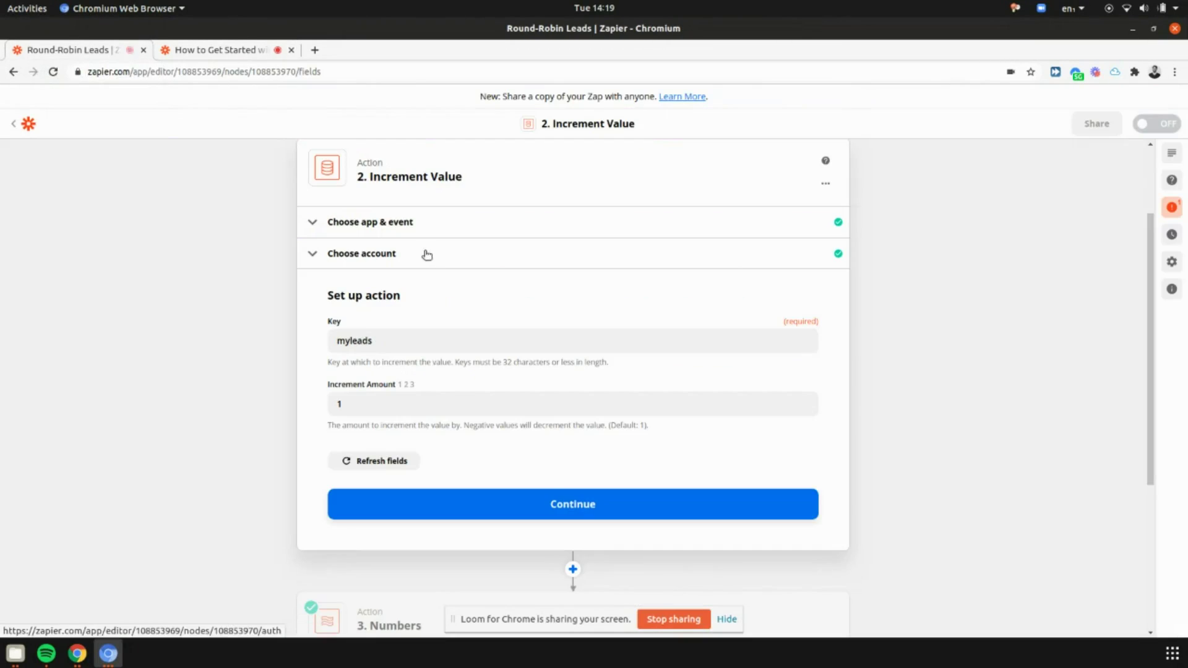
scroll(408, 290, "up", 1)
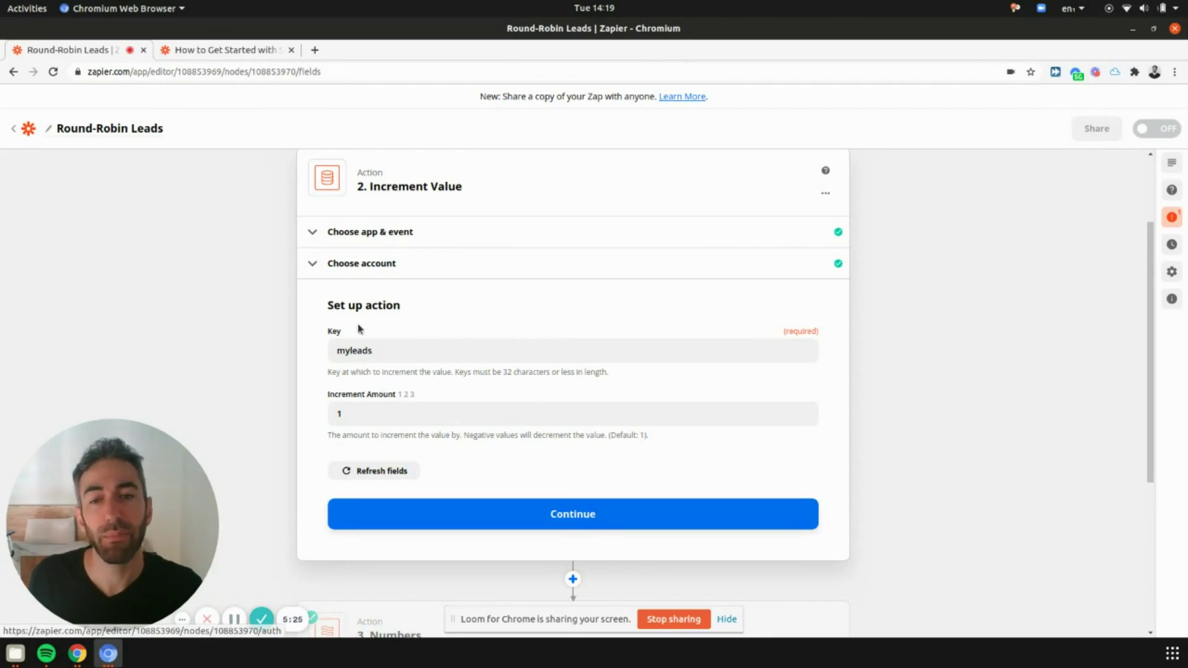
Replace the Increment Value storage key 'myleads' with 'leadindex'.
double_click(397, 352)
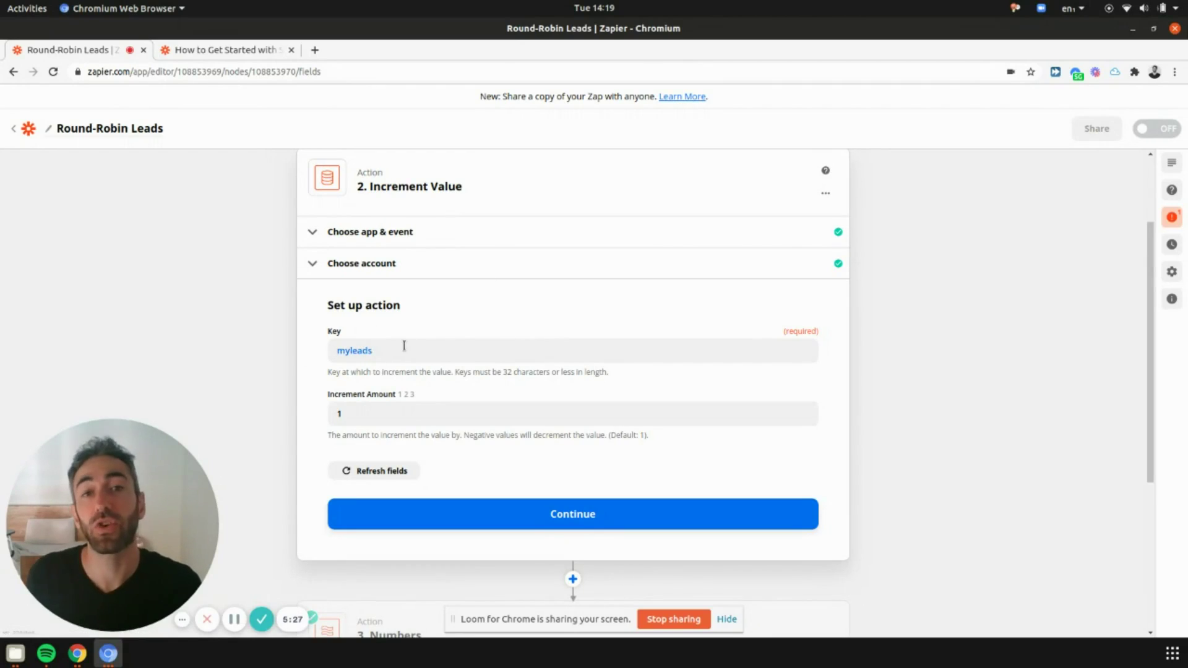
double_click(404, 345)
type("lead_cou")
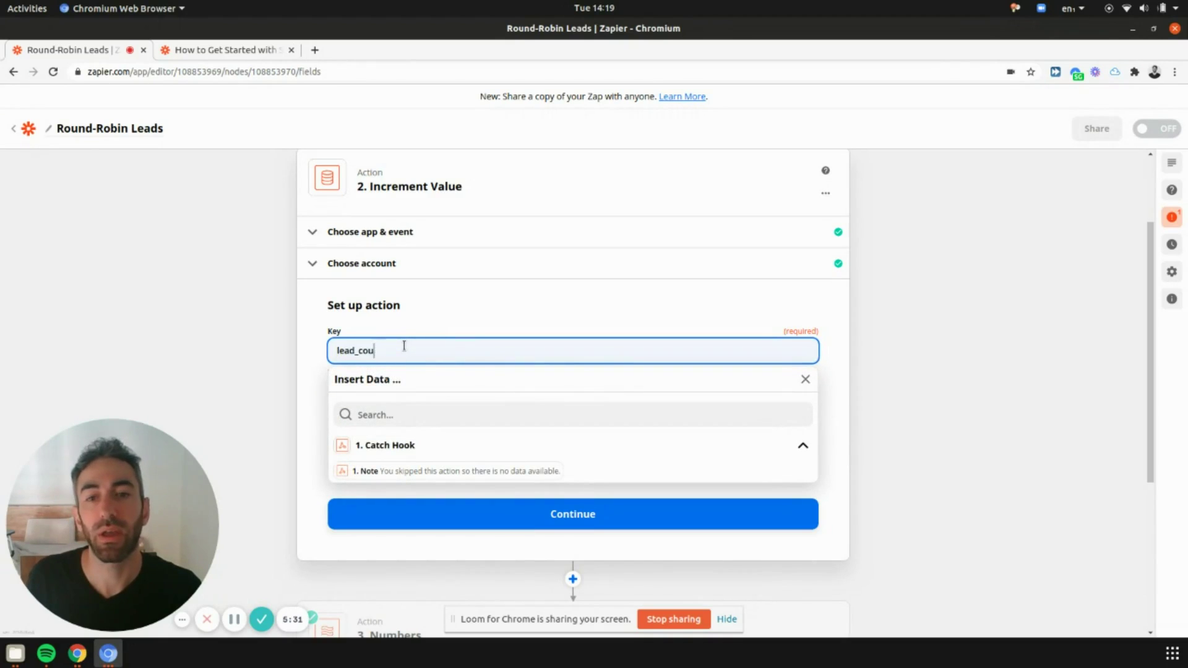
type("nt")
key("ctrl+BackSpace")
type("lead_index")
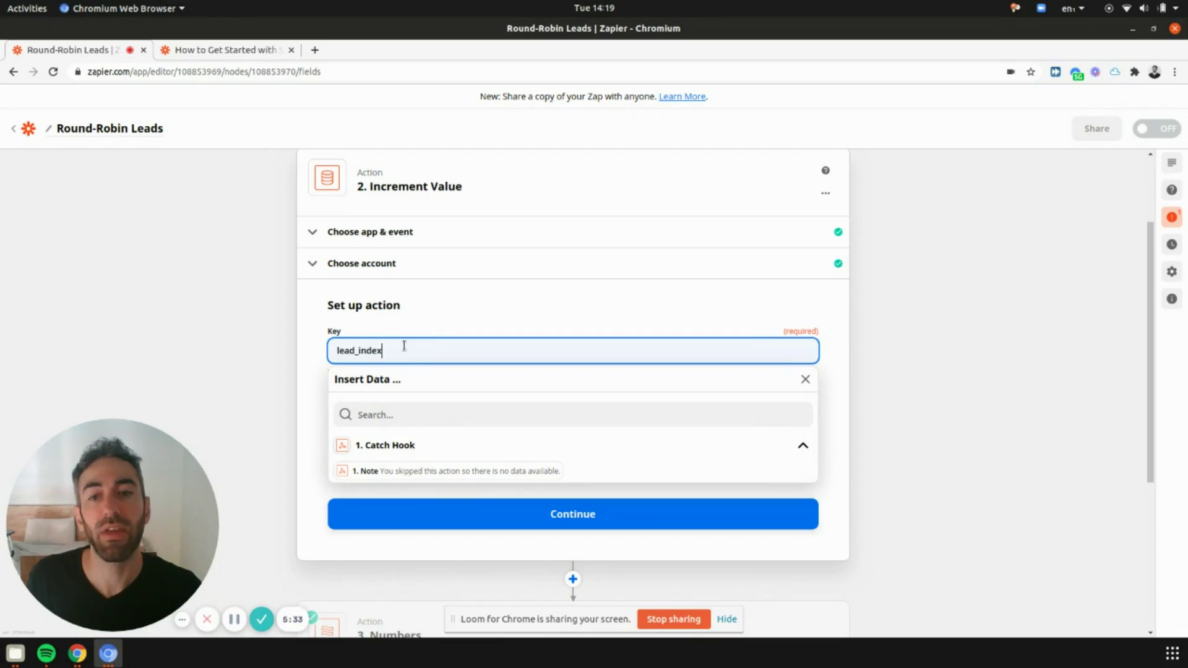
key("Home")
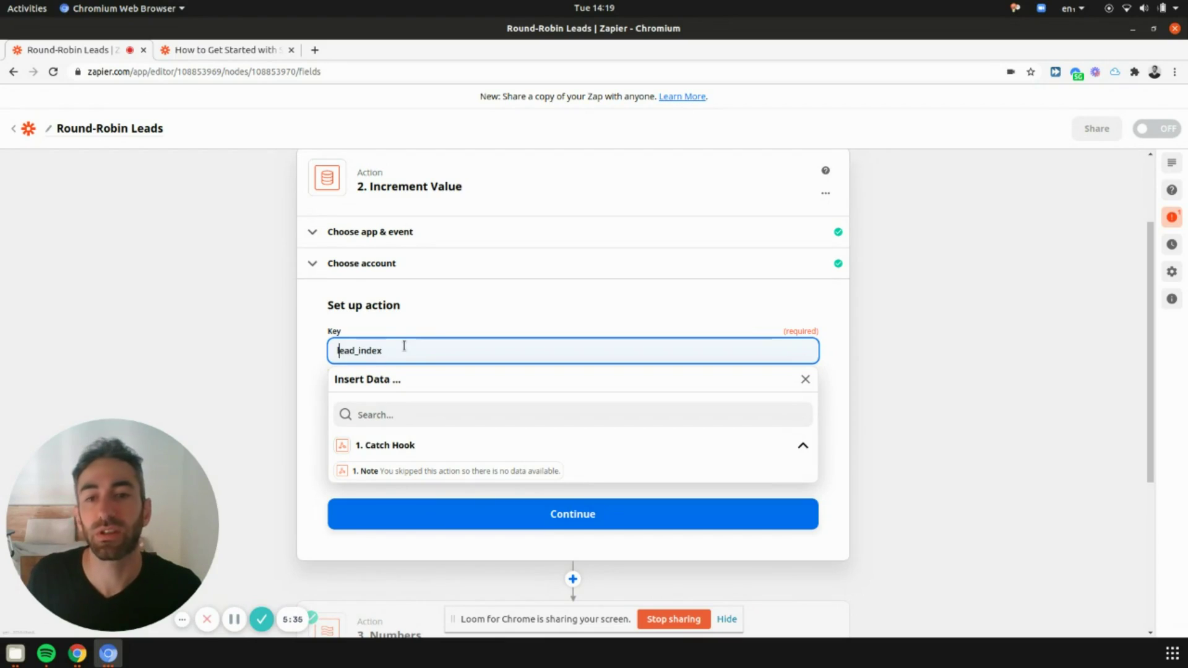
key("BackSpace")
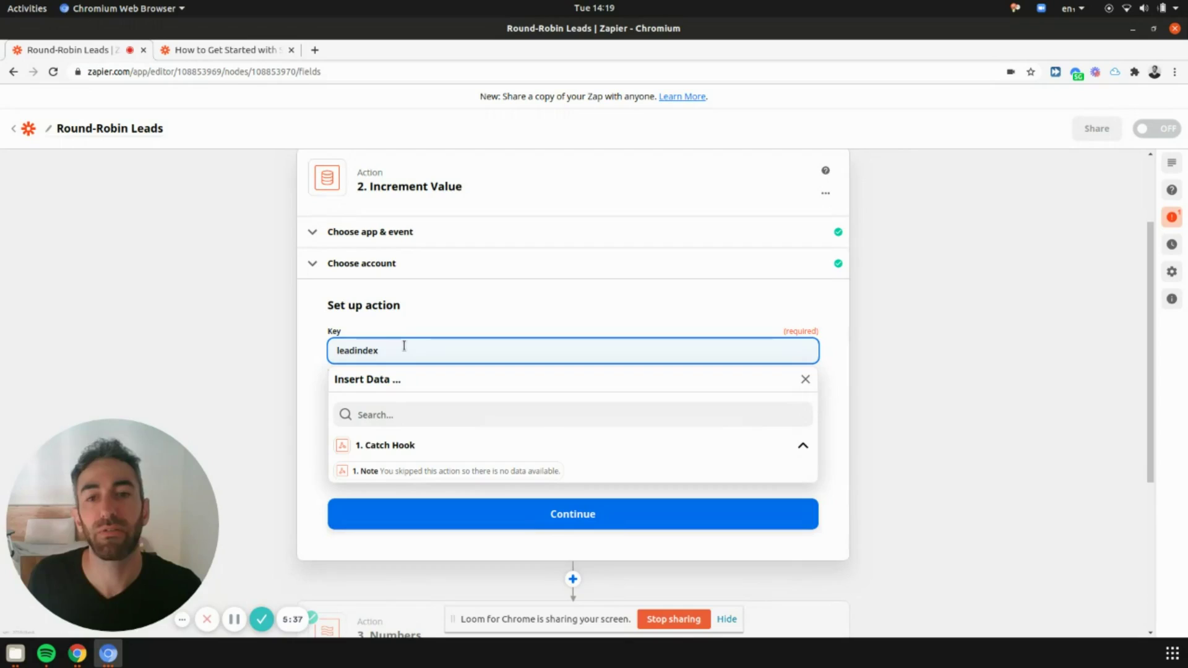
type("_")
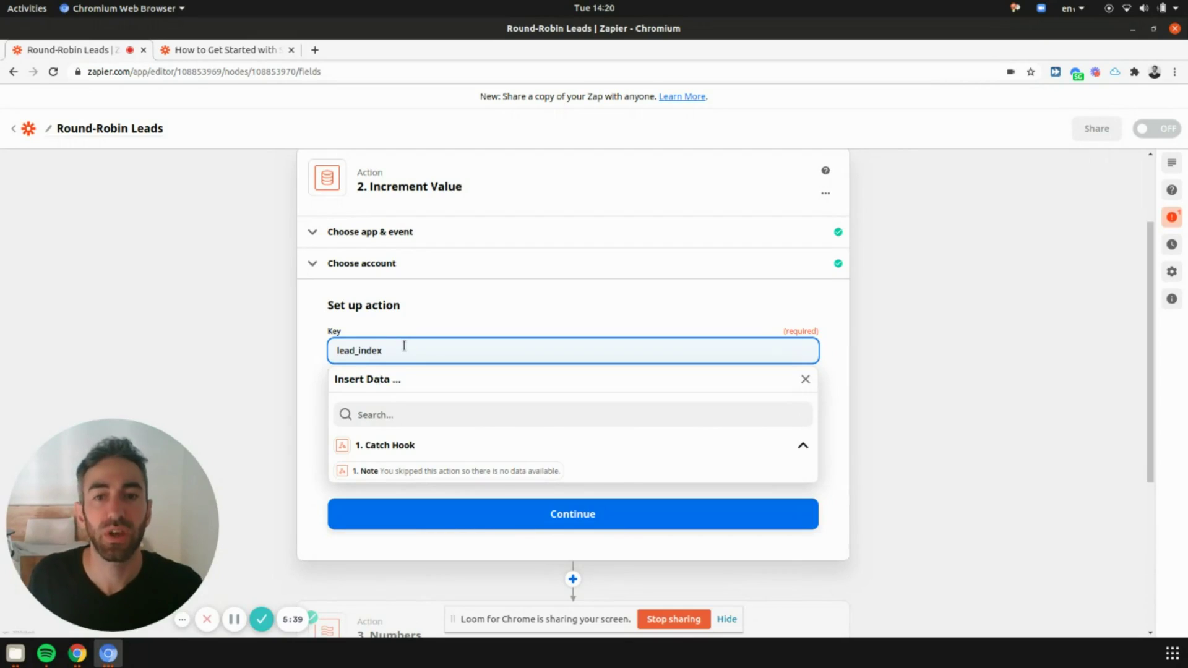
key("BackSpace")
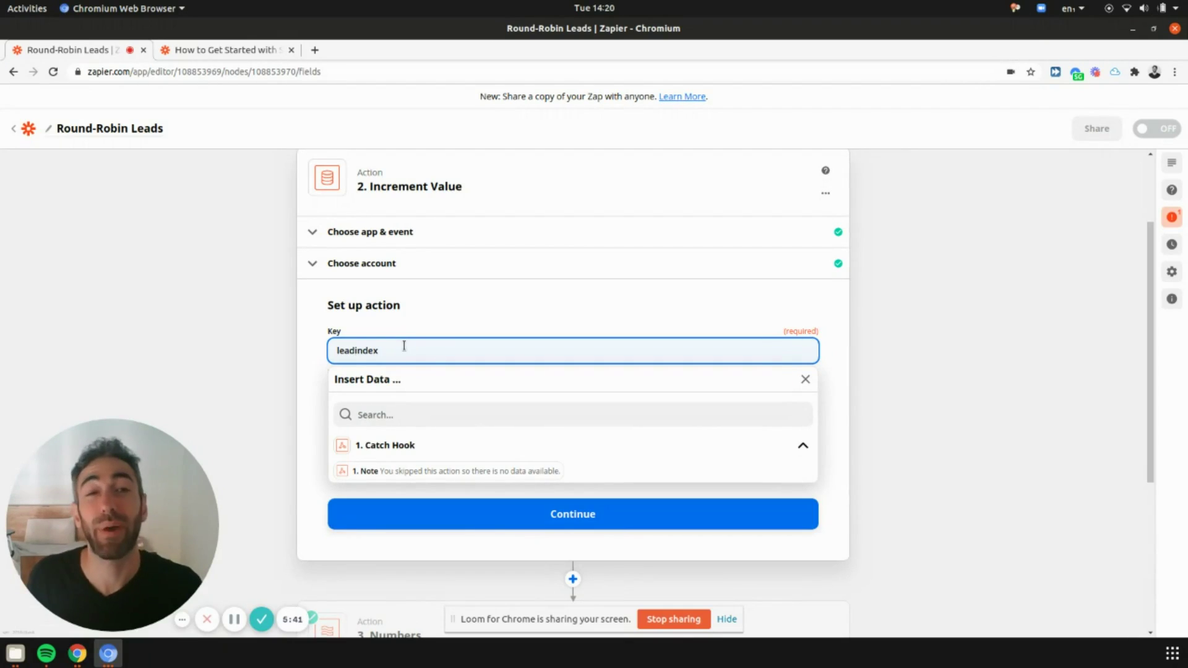
left_click(277, 361)
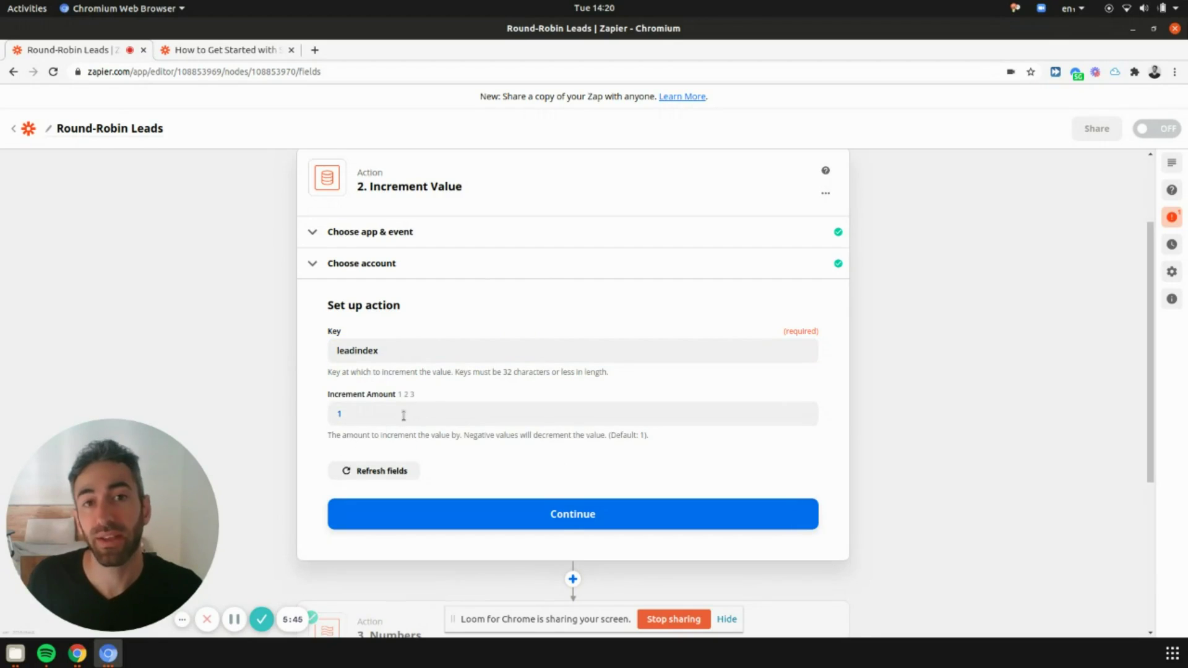
scroll(588, 323, "down", 2)
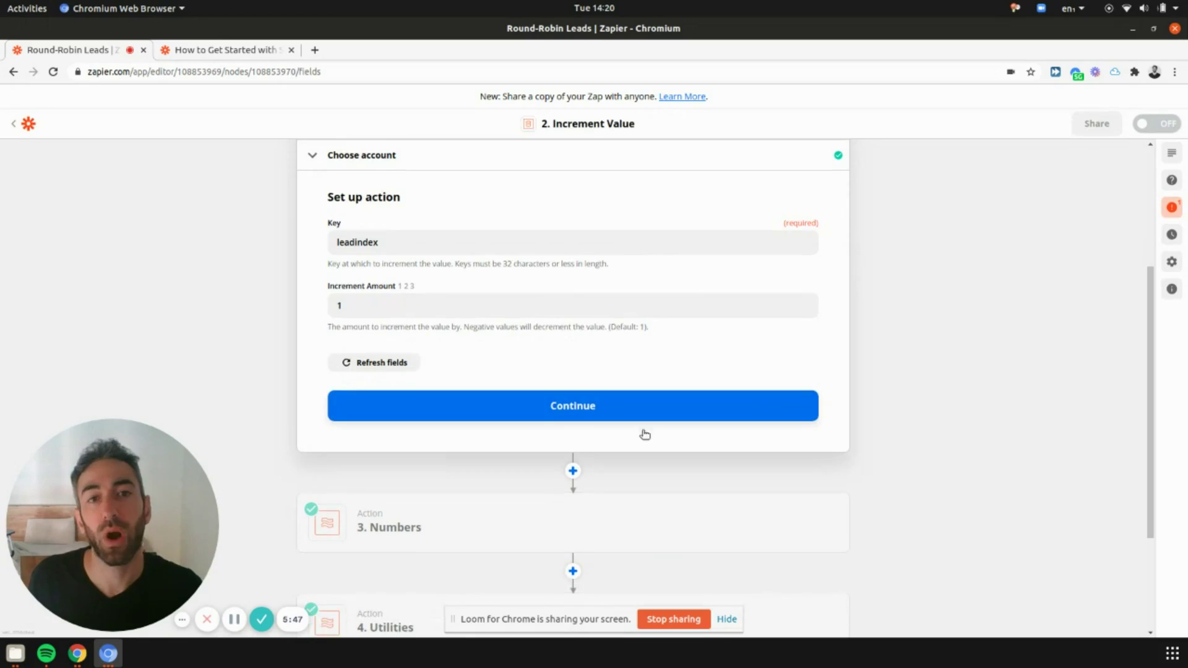
scroll(522, 384, "down", 3)
Open the Numbers step's Spreadsheet-Style Formula setup showing MOD(2. Value, 5) for editing.
left_click(513, 394)
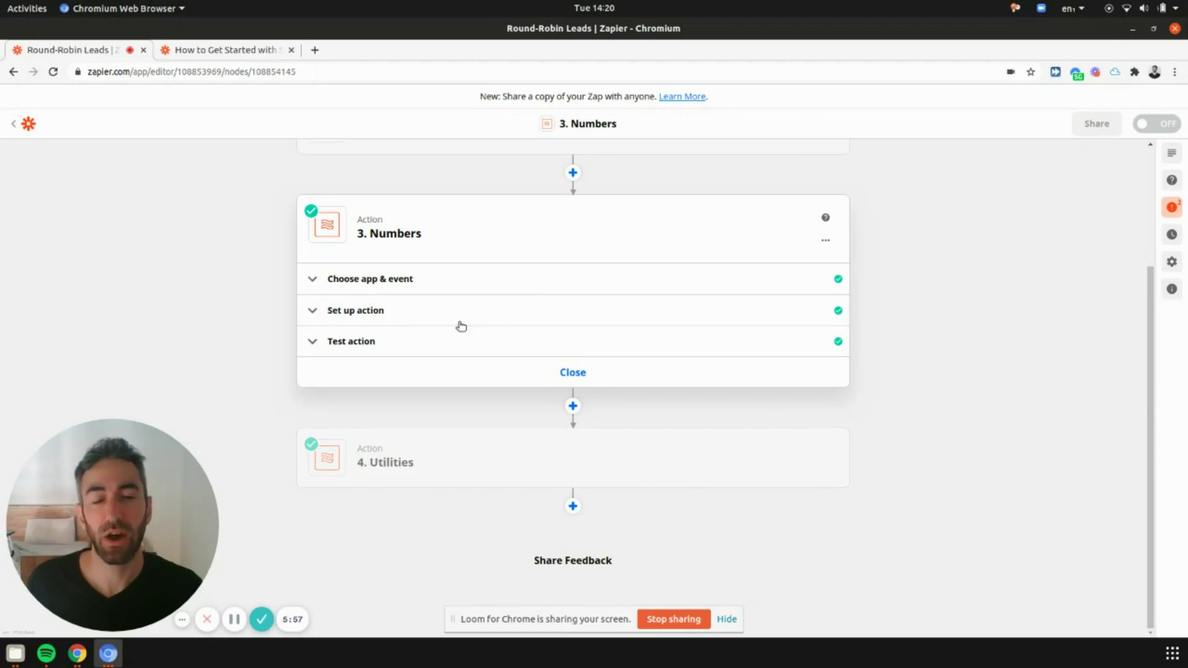
left_click(394, 279)
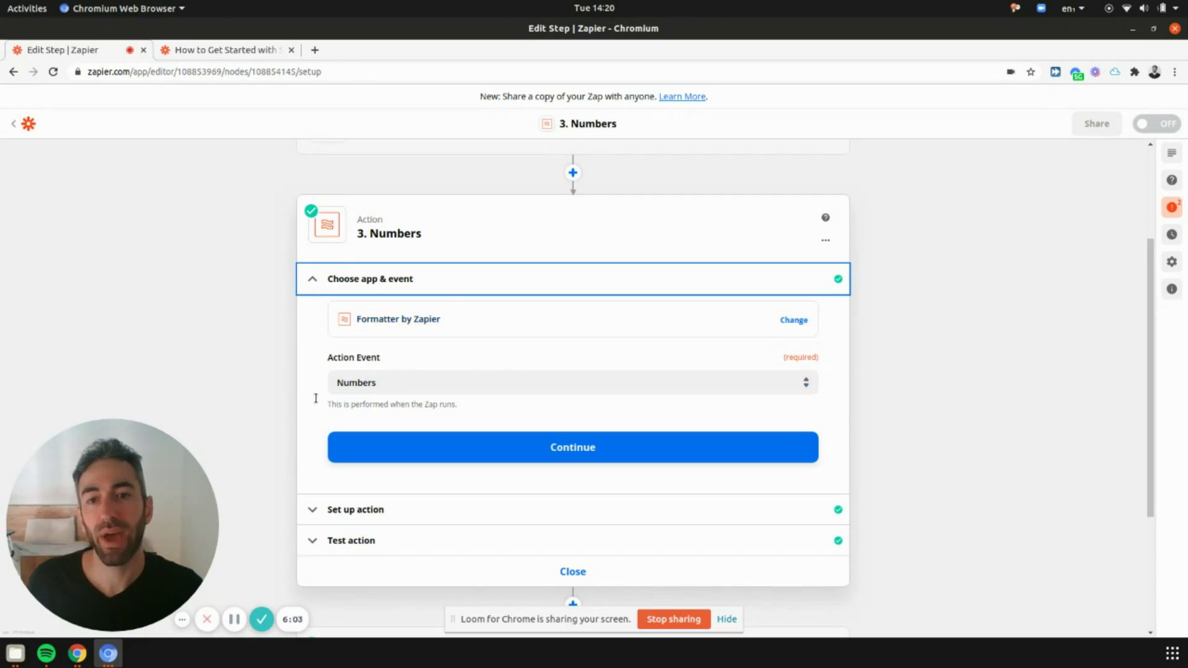
scroll(393, 408, "down", 1)
left_click(396, 454)
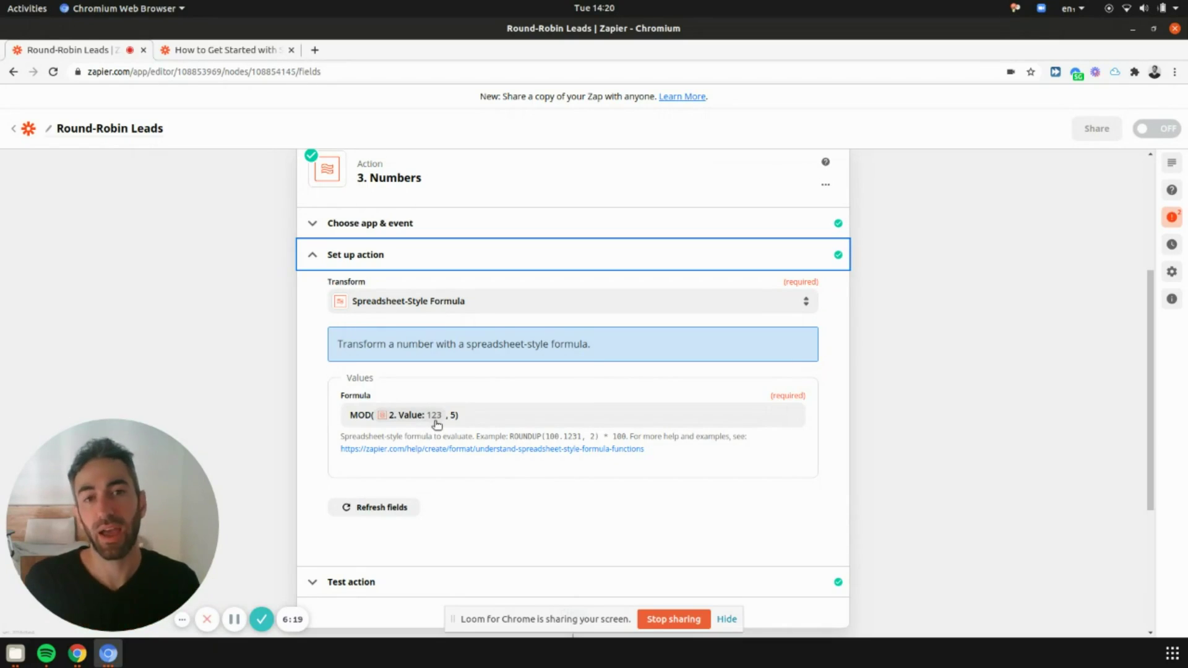
left_click(450, 416)
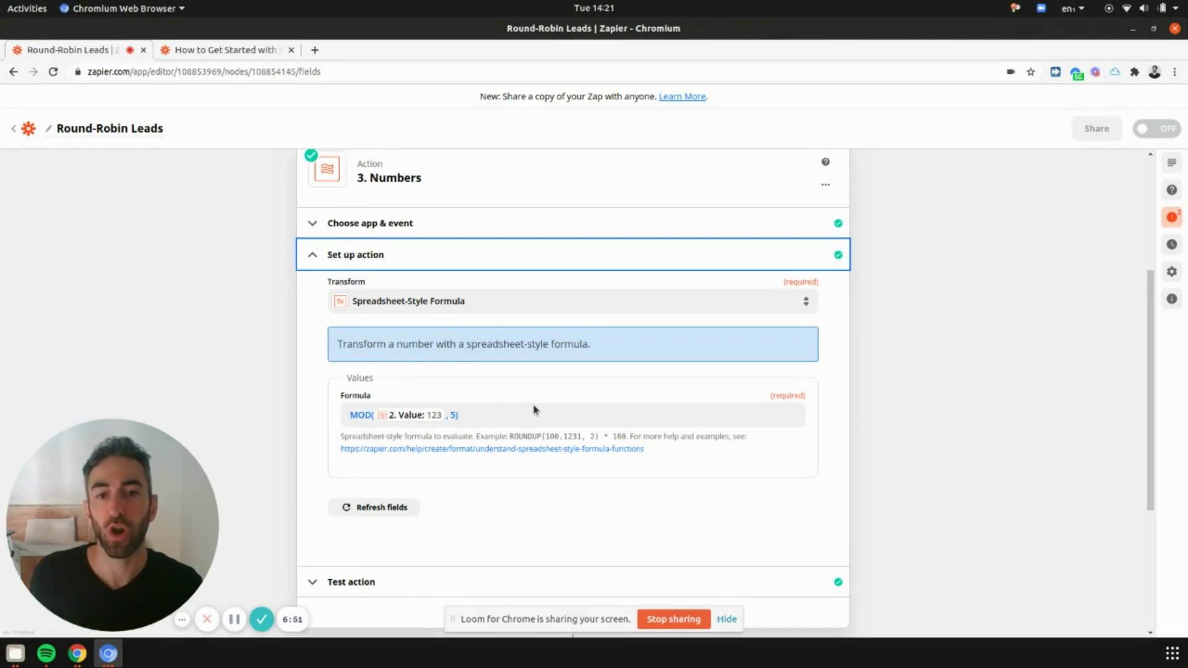
Change the formula divisor from 5 to 6, making it MOD(2. Value, 6).
left_click(468, 420)
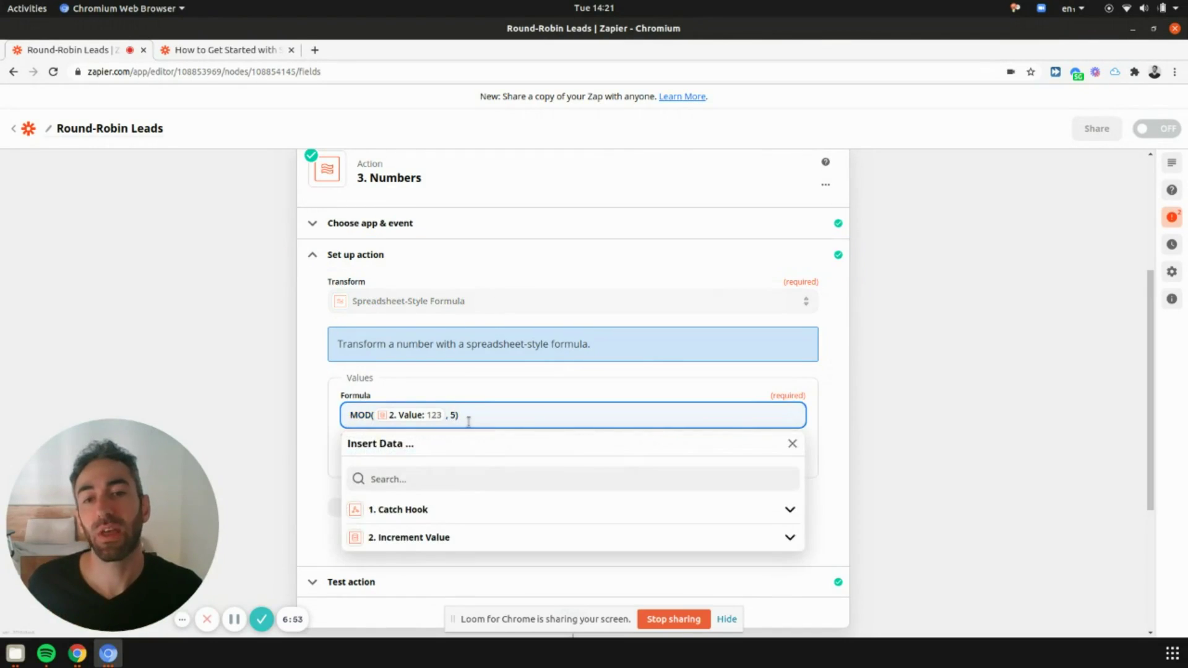
left_click(456, 415)
key("BackSpace")
type("6")
scroll(489, 494, "down", 4)
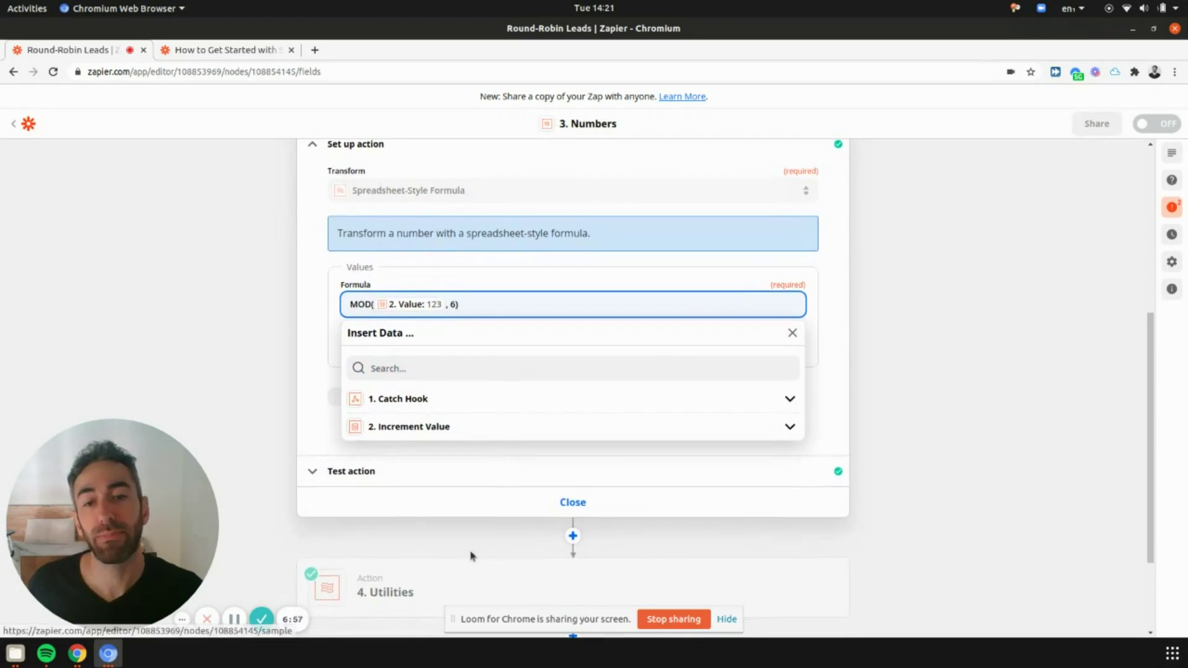
scroll(425, 562, "up", 2)
left_click(275, 401)
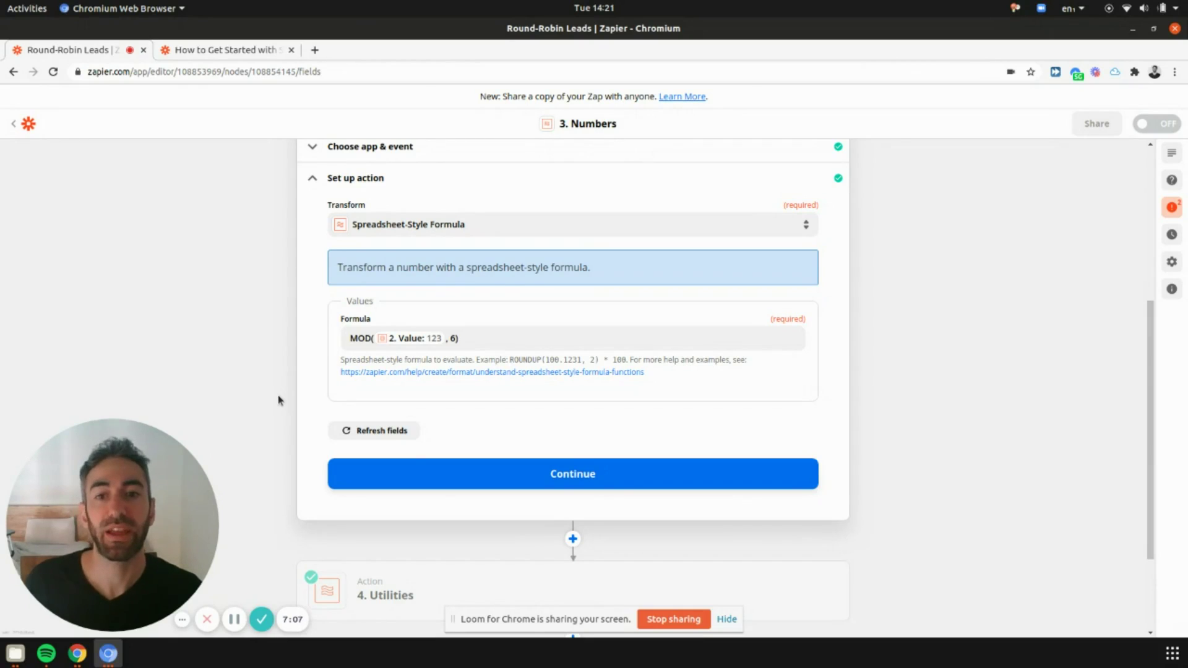
left_click(468, 337)
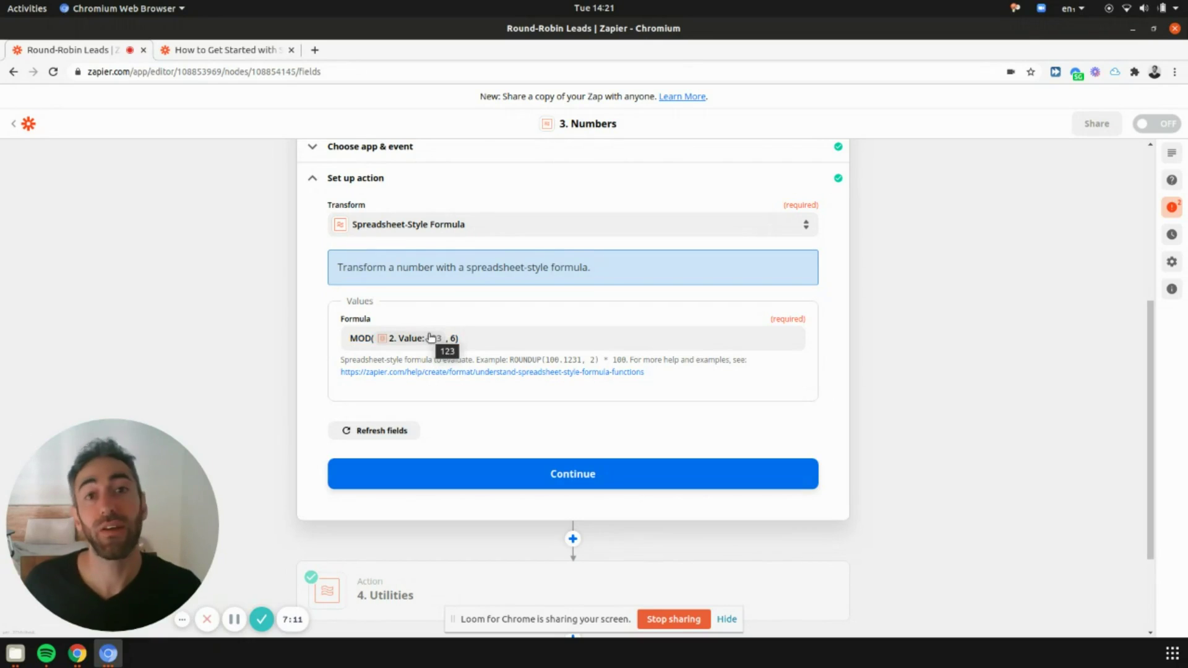
scroll(459, 517, "down", 3)
Check the Utilities step's test result and its Pick from list of six team emails.
left_click(483, 472)
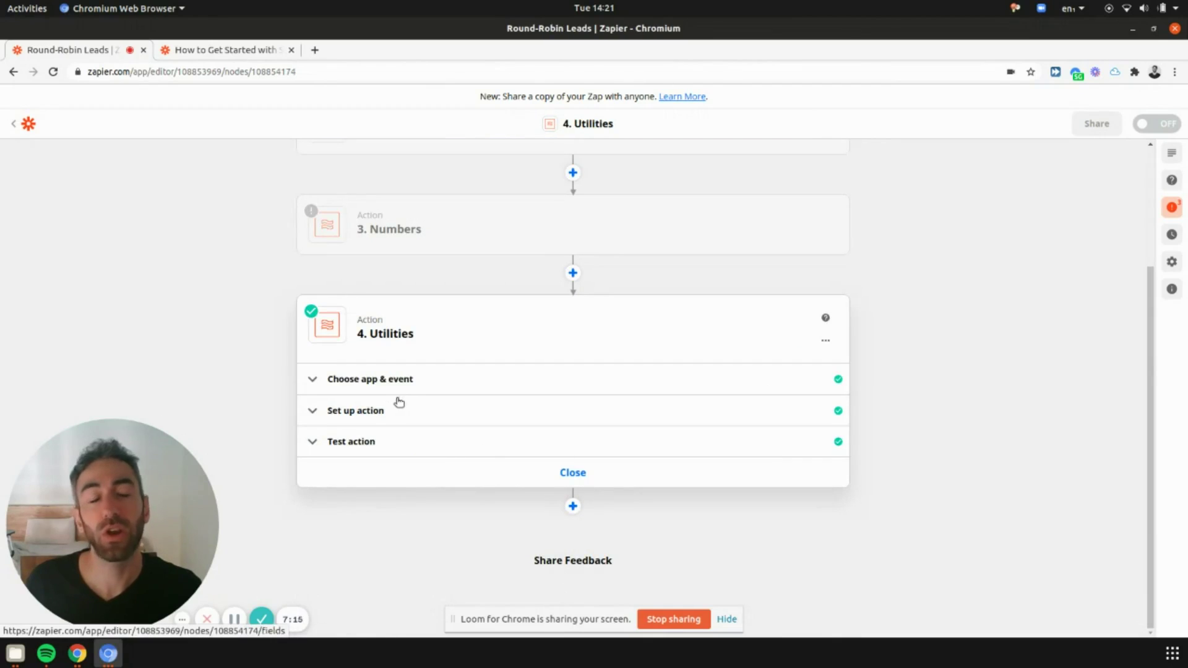
left_click(382, 455)
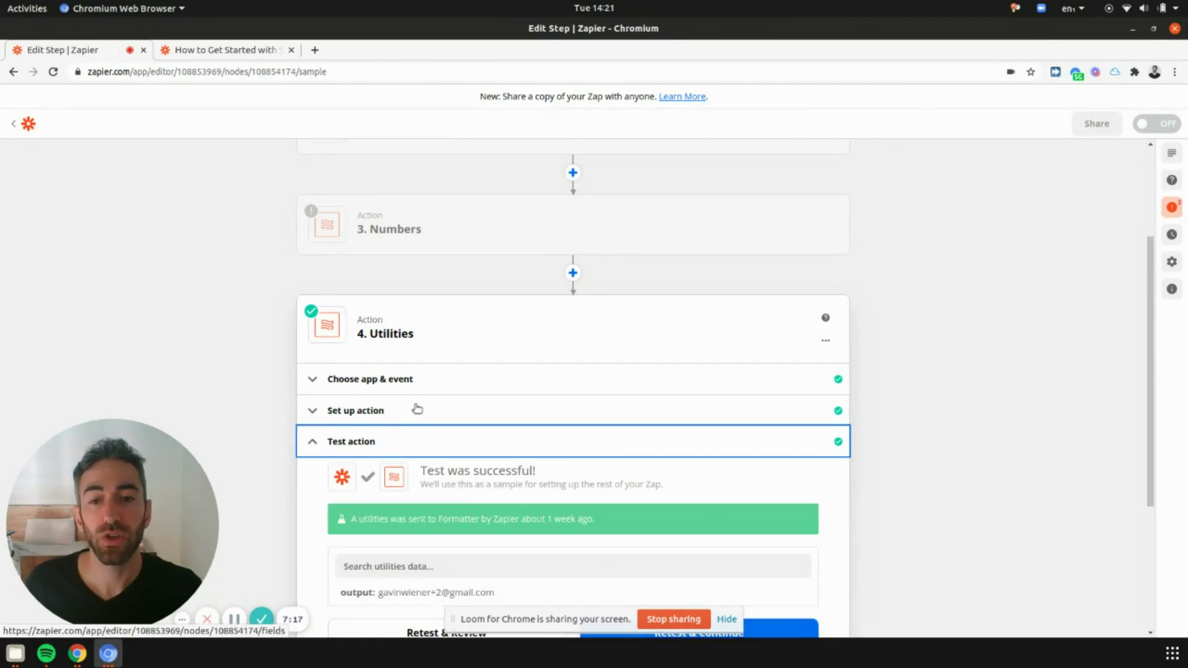
left_click(391, 187)
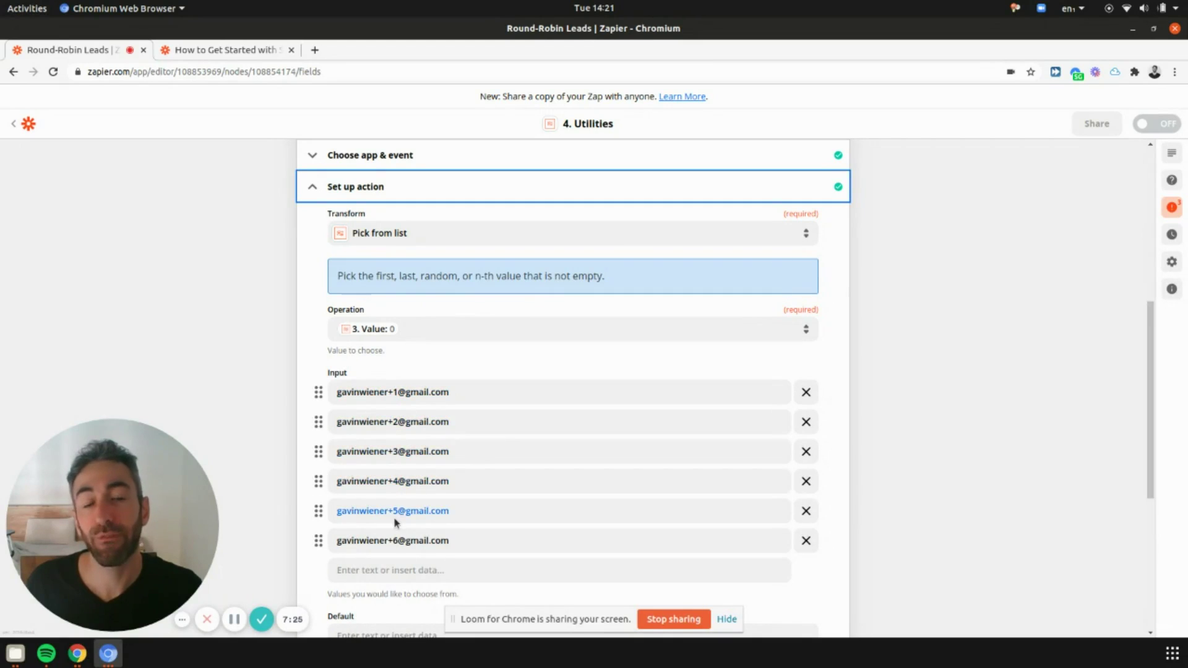
scroll(282, 379, "up", 2)
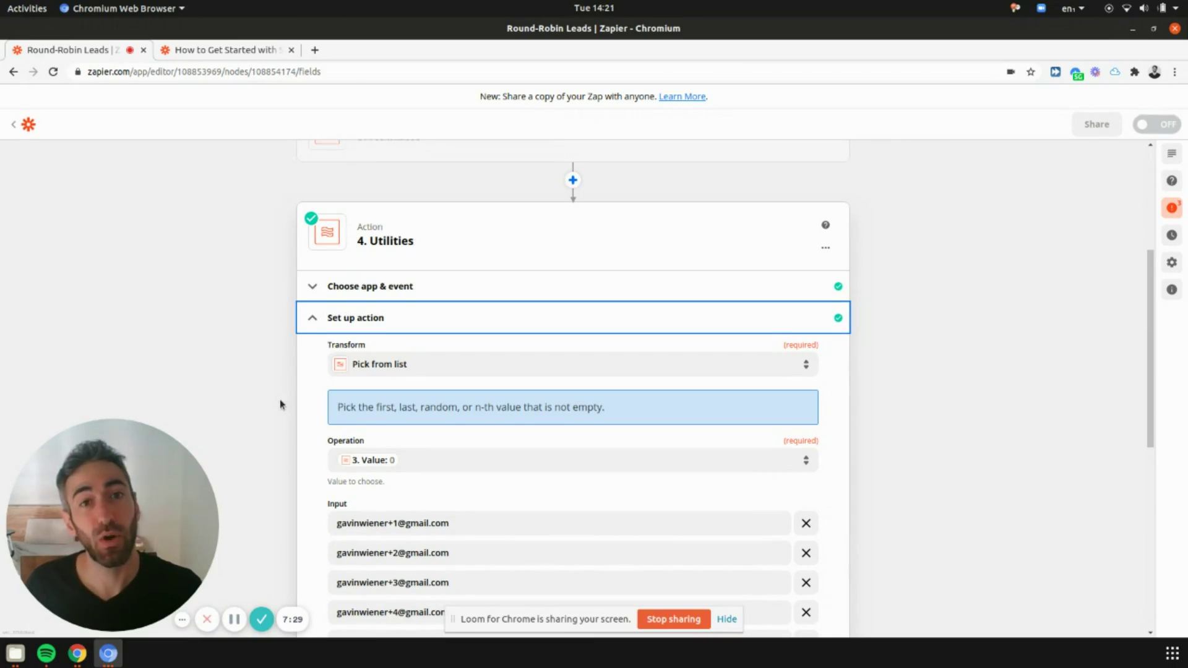
scroll(279, 399, "down", 3)
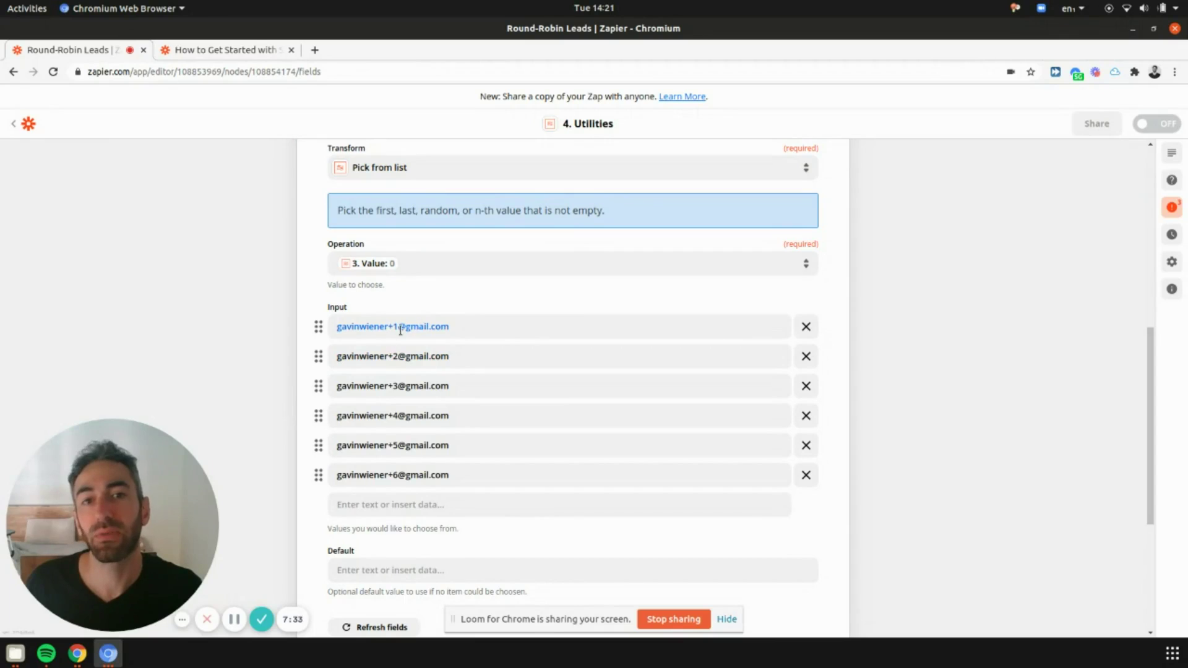
scroll(400, 329, "up", 6)
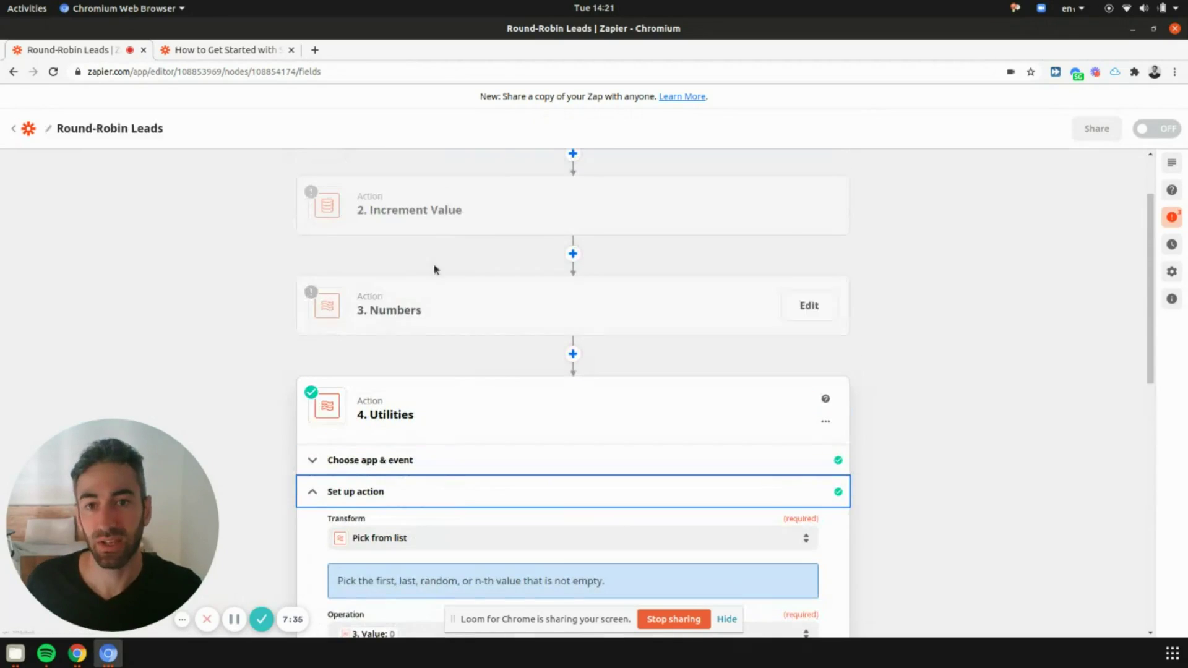
Retest Increment Value until leadindex reaches 3, then run the Numbers MOD test.
left_click(482, 192)
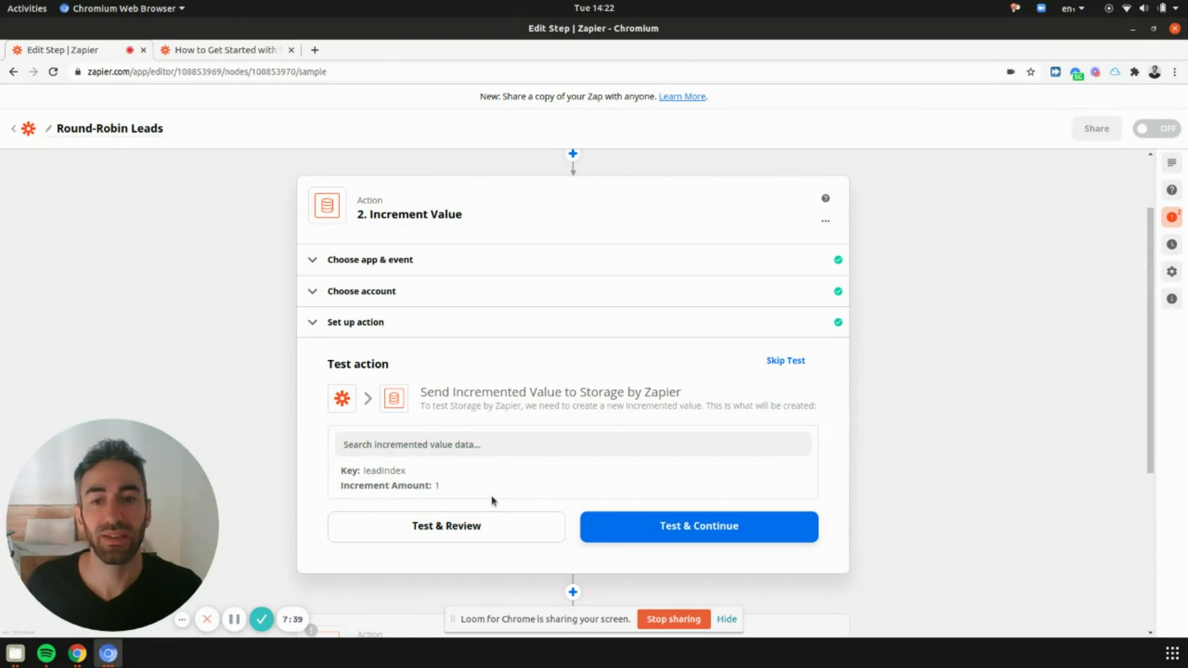
left_click(463, 530)
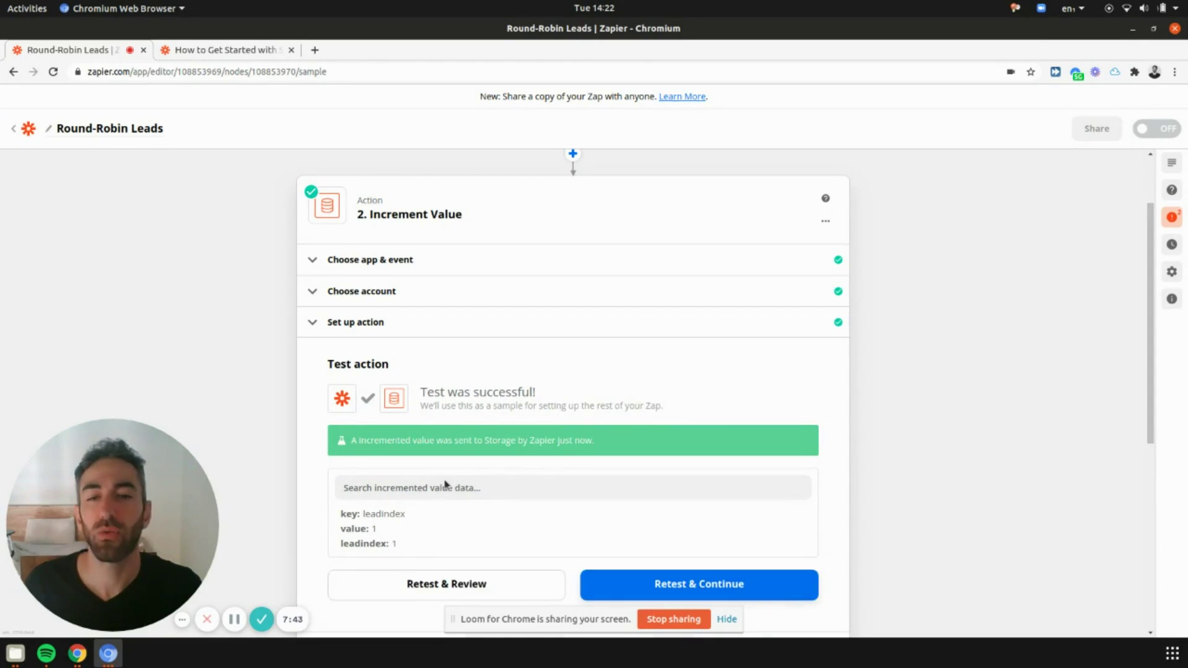
left_click(407, 581)
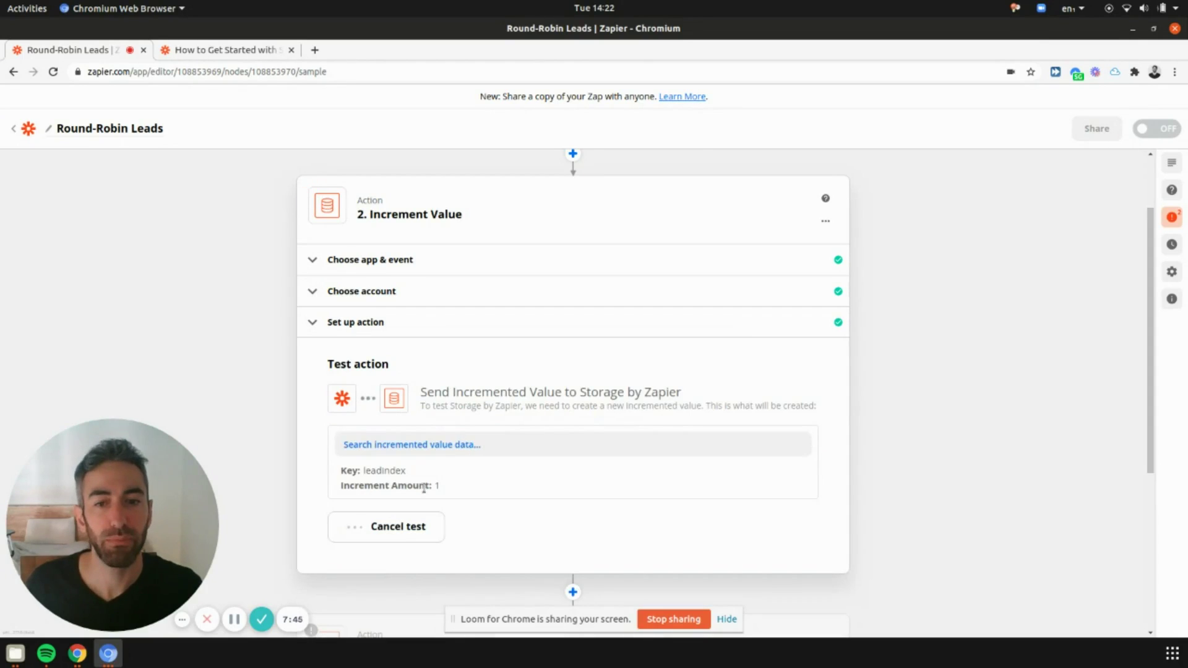
left_click(391, 575)
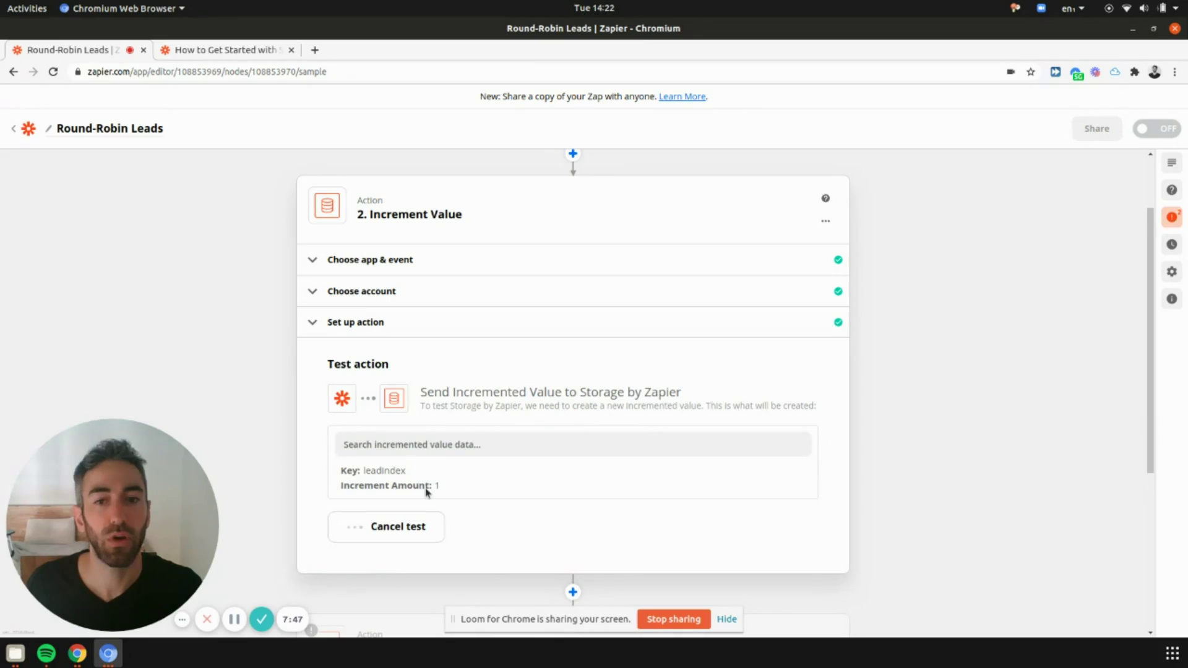
scroll(410, 427, "down", 5)
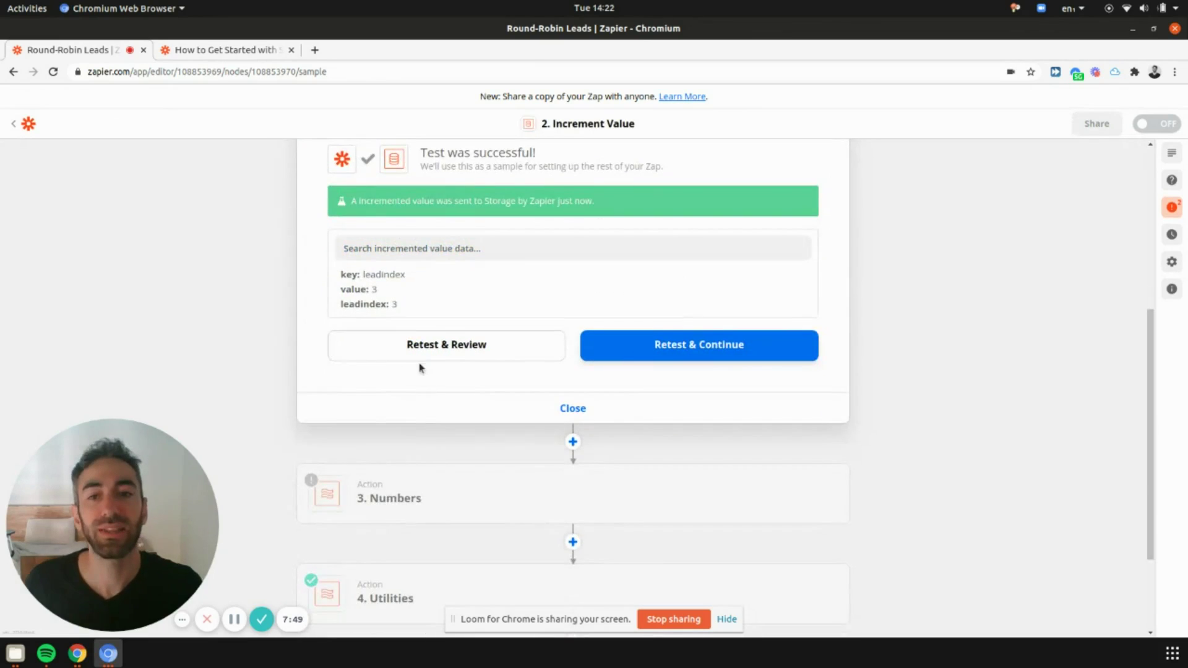
left_click(445, 498)
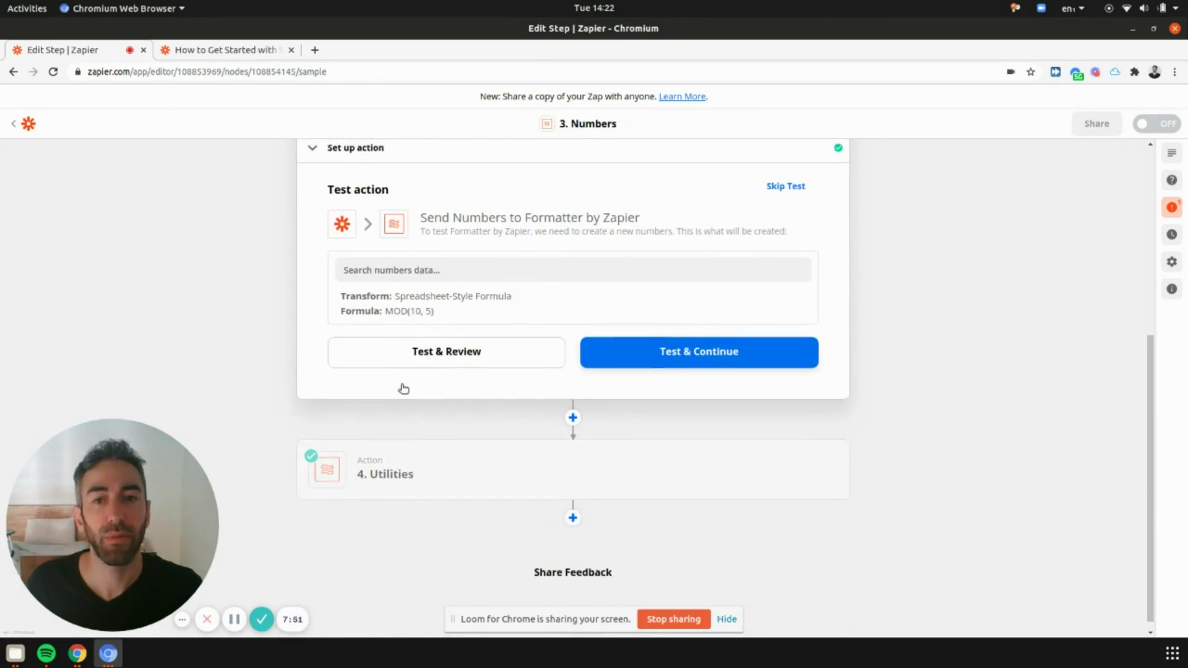
left_click(424, 450)
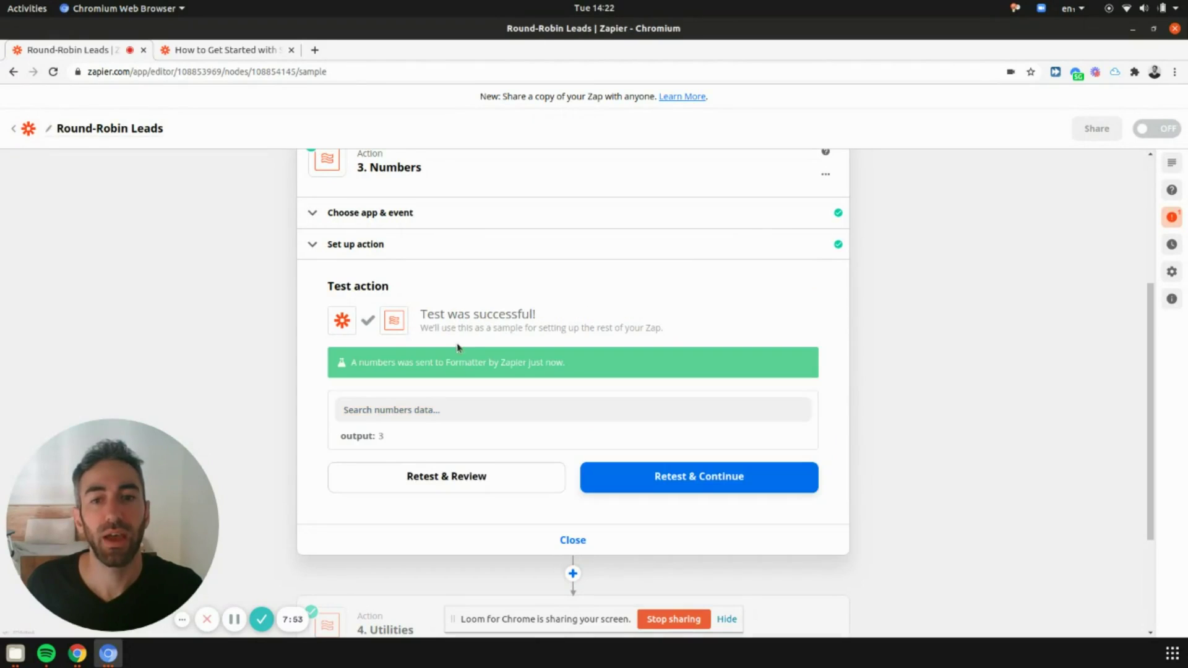
scroll(390, 433, "up", 3)
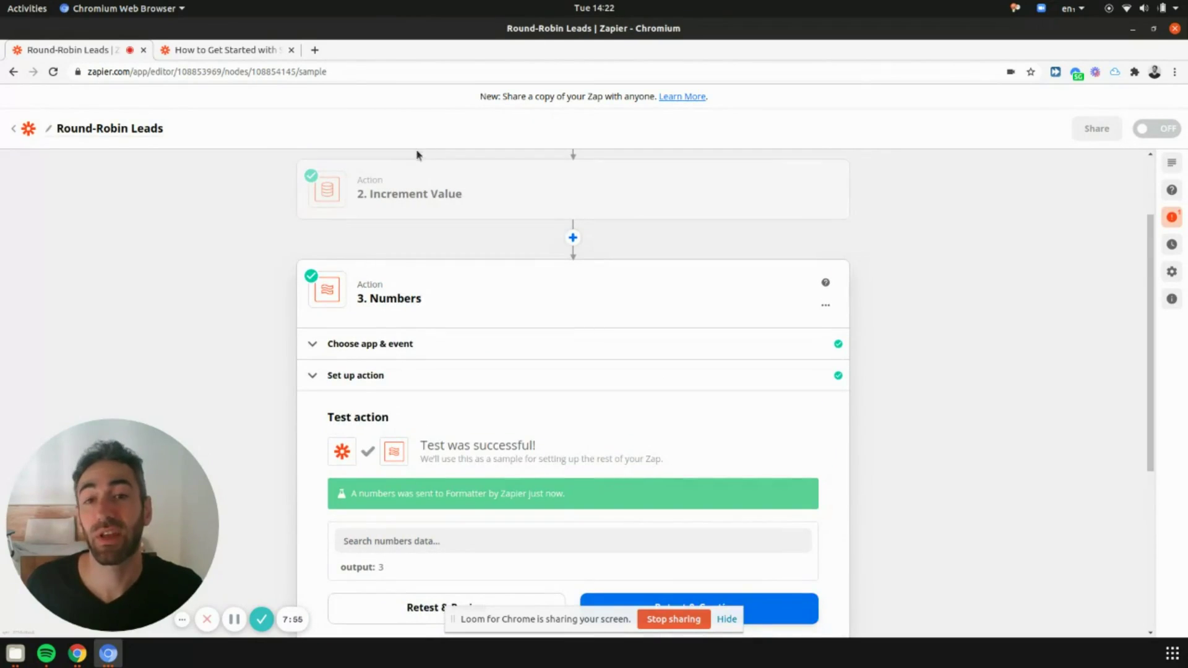
Retest the counter up to 6 and rerun the Numbers test, now outputting 0.
left_click(426, 205)
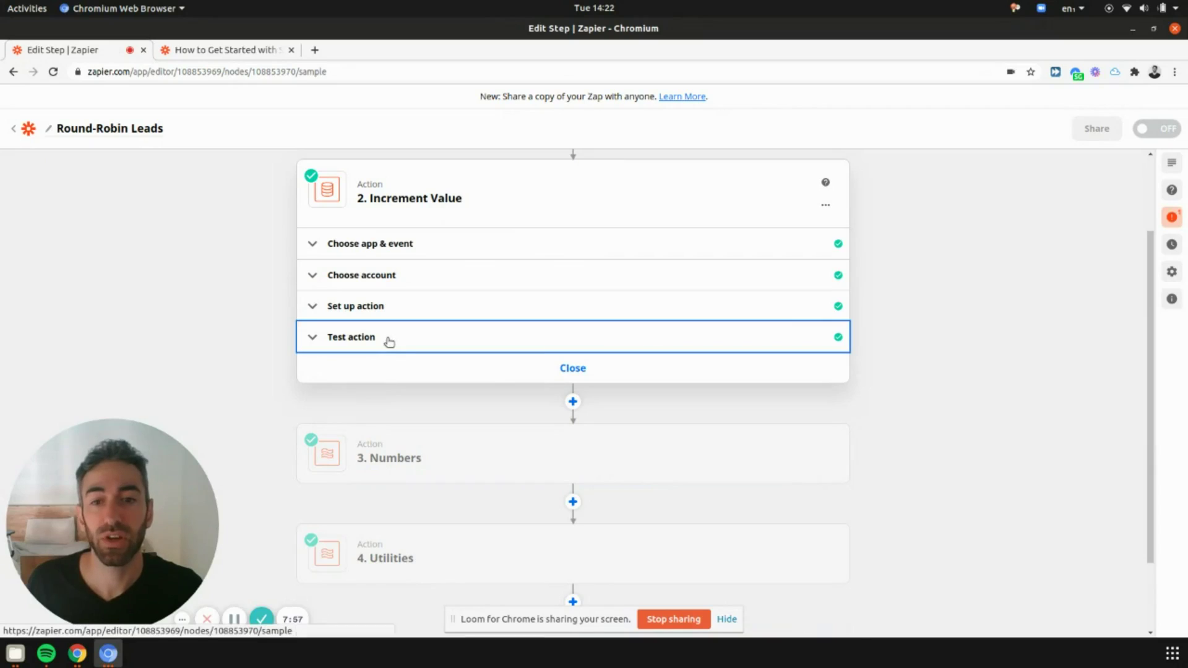
left_click(389, 339)
left_click(403, 482)
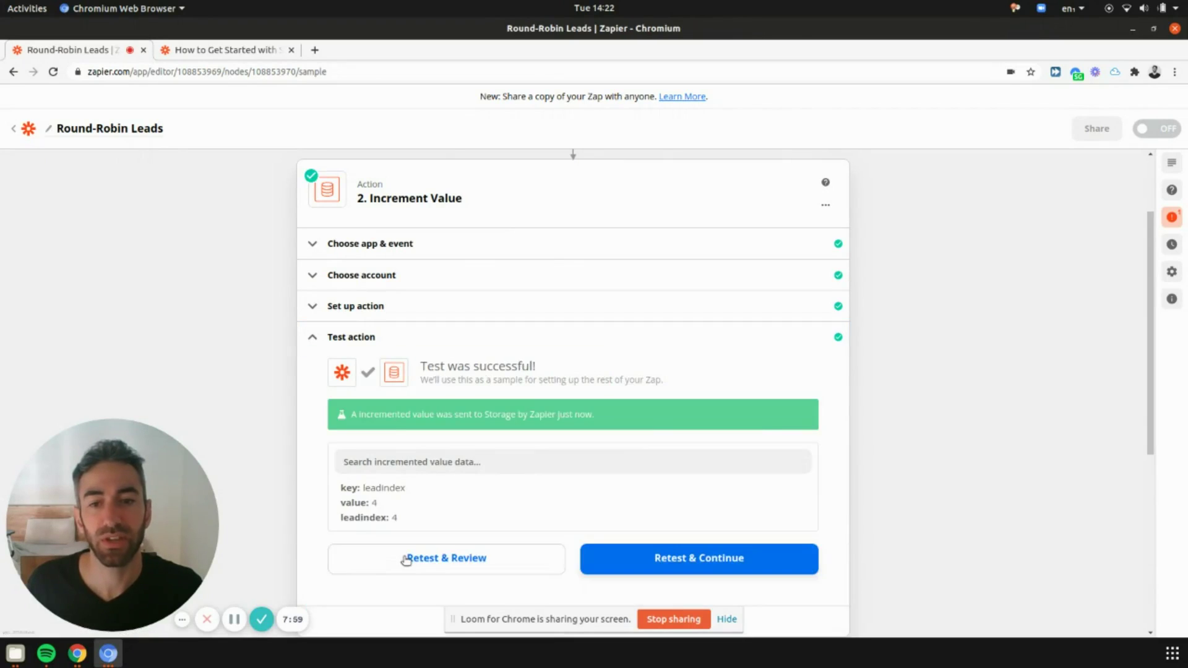
left_click(403, 553)
left_click(407, 561)
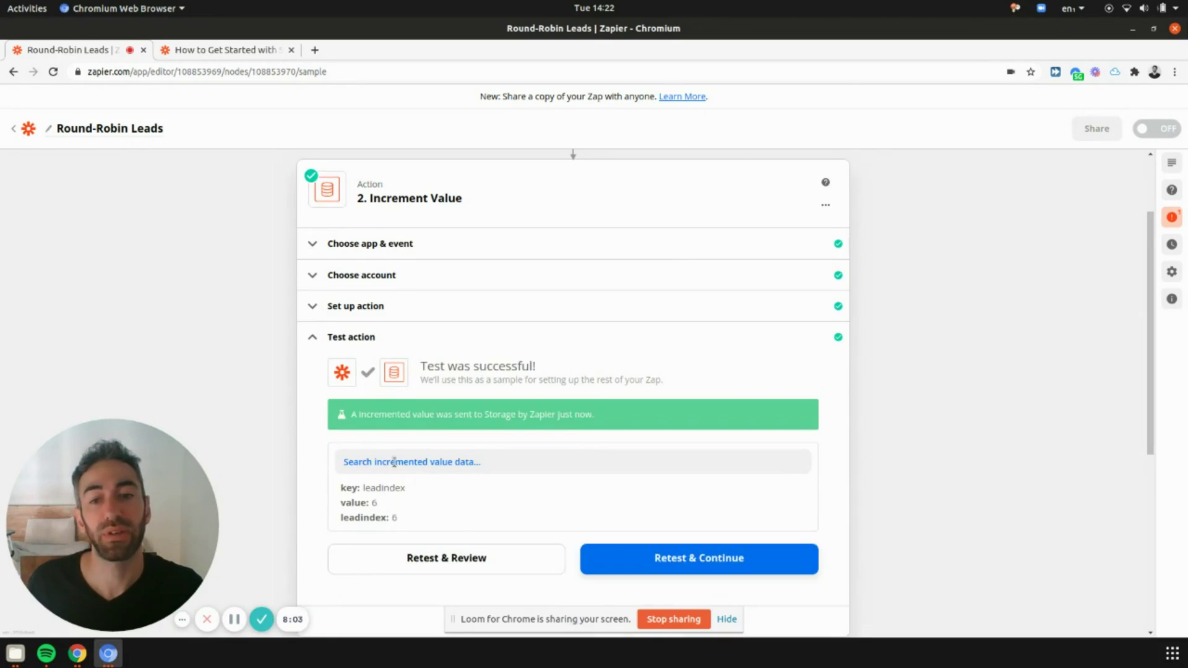
scroll(403, 470, "down", 5)
left_click(415, 395)
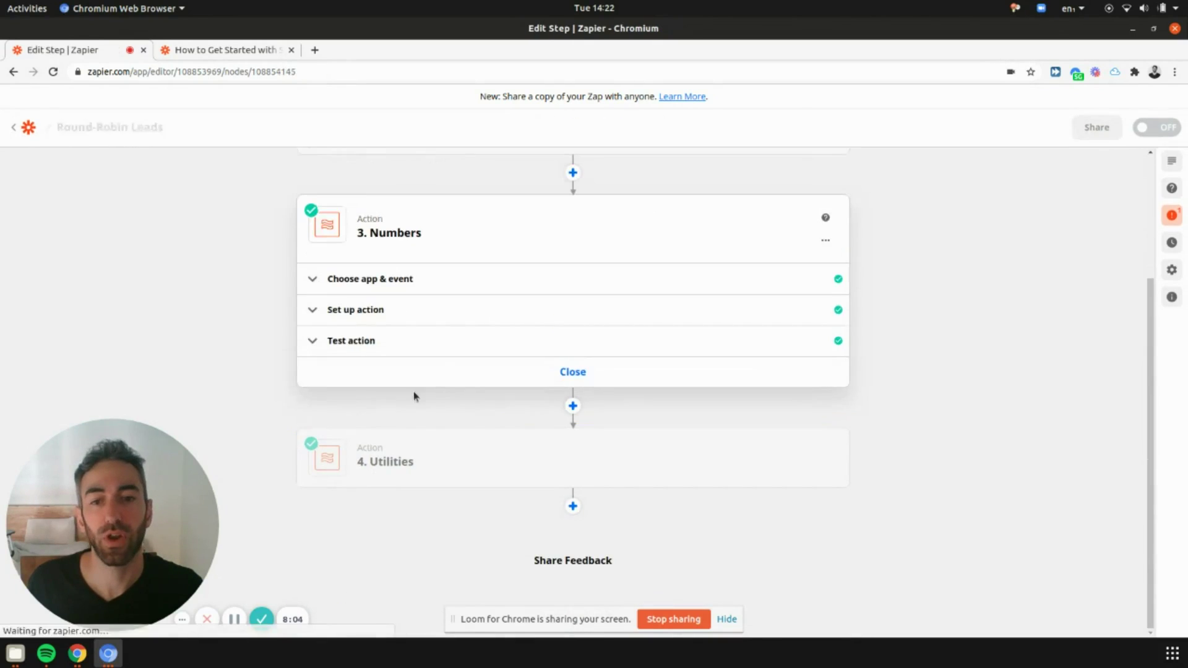
left_click(405, 340)
left_click(423, 532)
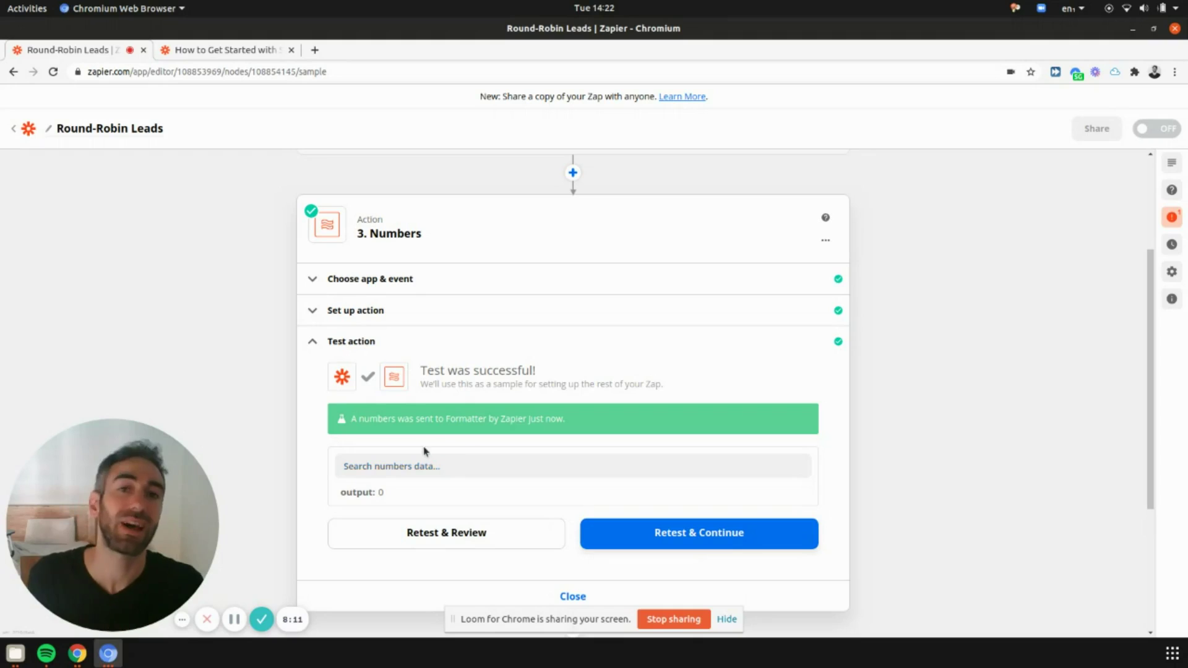
scroll(394, 267, "up", 2)
Retest Increment Value twice, raising leadindex to 7 then 8.
left_click(394, 268)
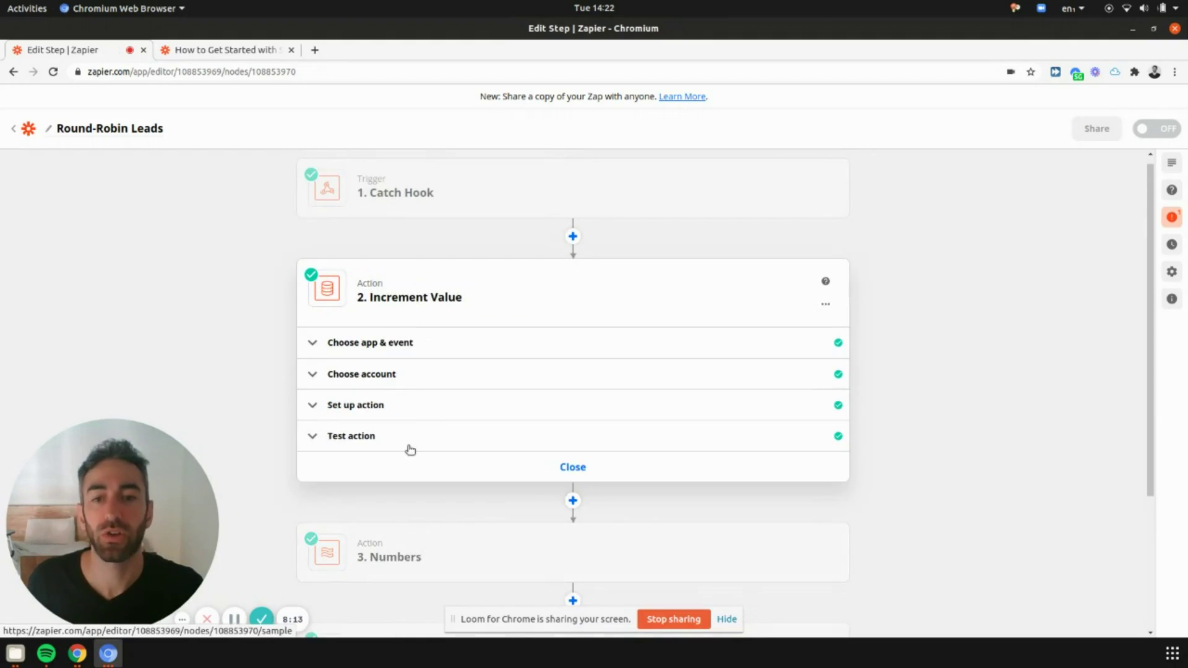
left_click(407, 441)
scroll(401, 511, "down", 3)
left_click(435, 418)
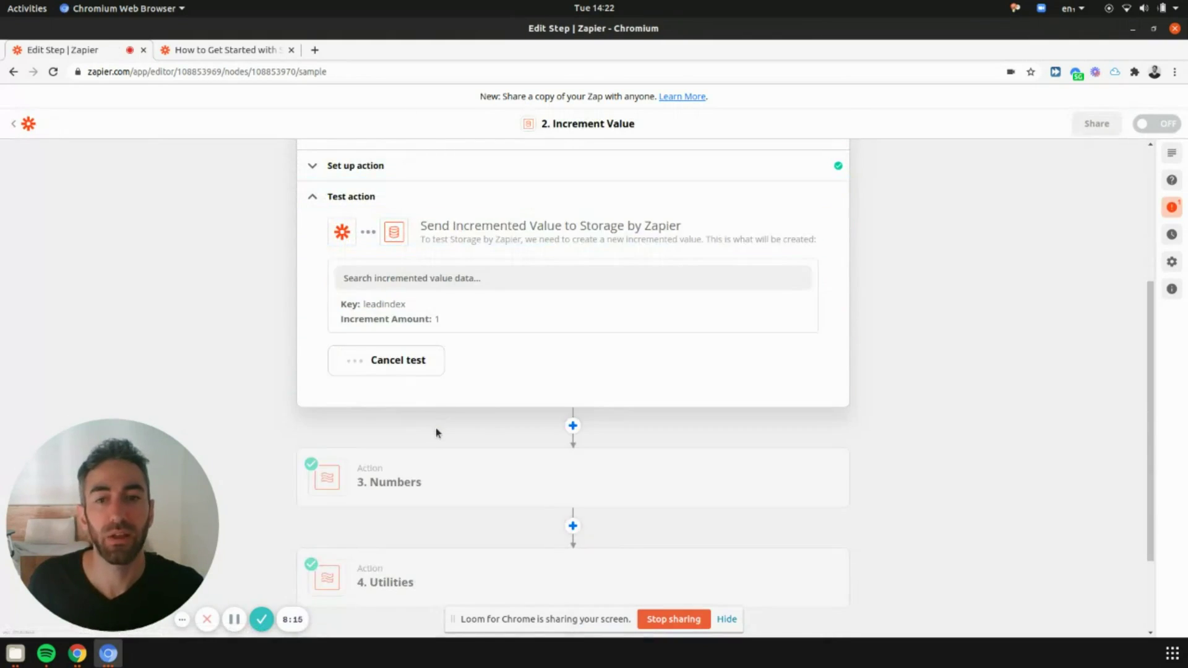
left_click(435, 417)
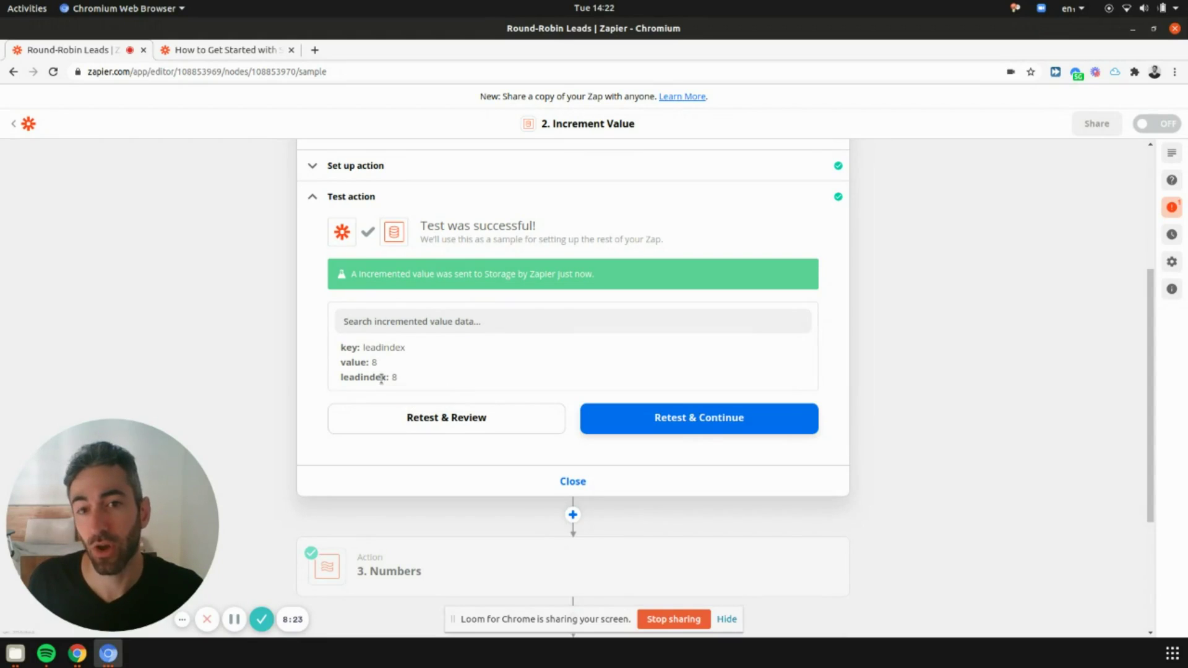
scroll(381, 376, "down", 3)
Rerun the Numbers test to output 2, then view the Utilities test results.
left_click(456, 365)
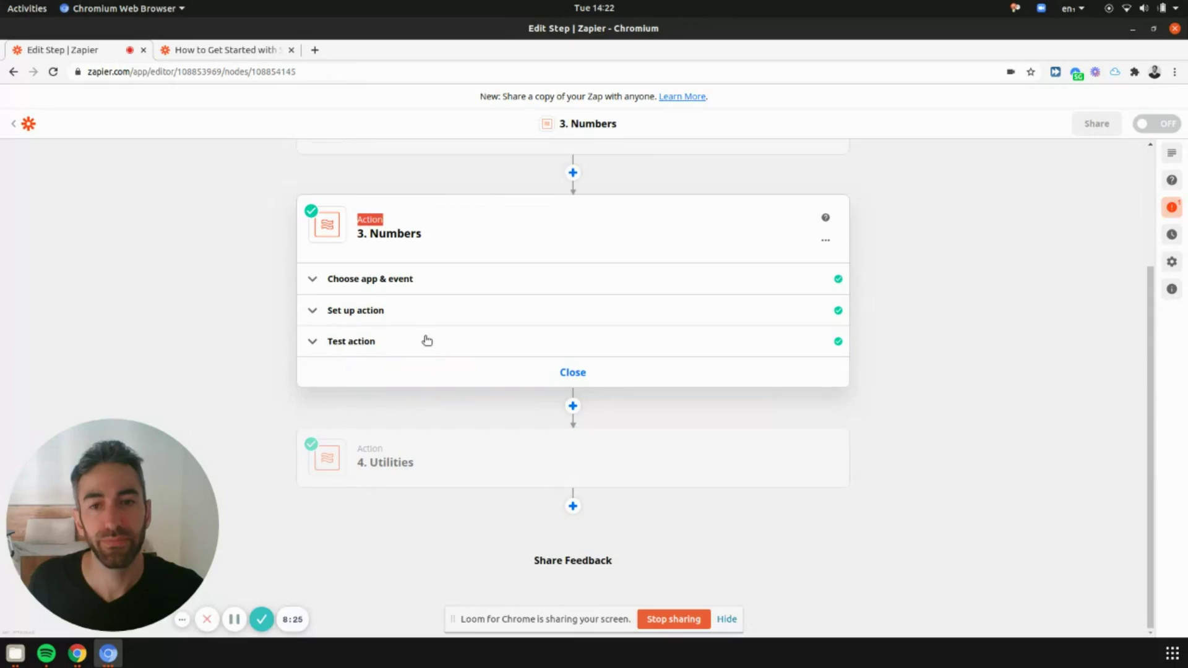
left_click(424, 339)
left_click(438, 530)
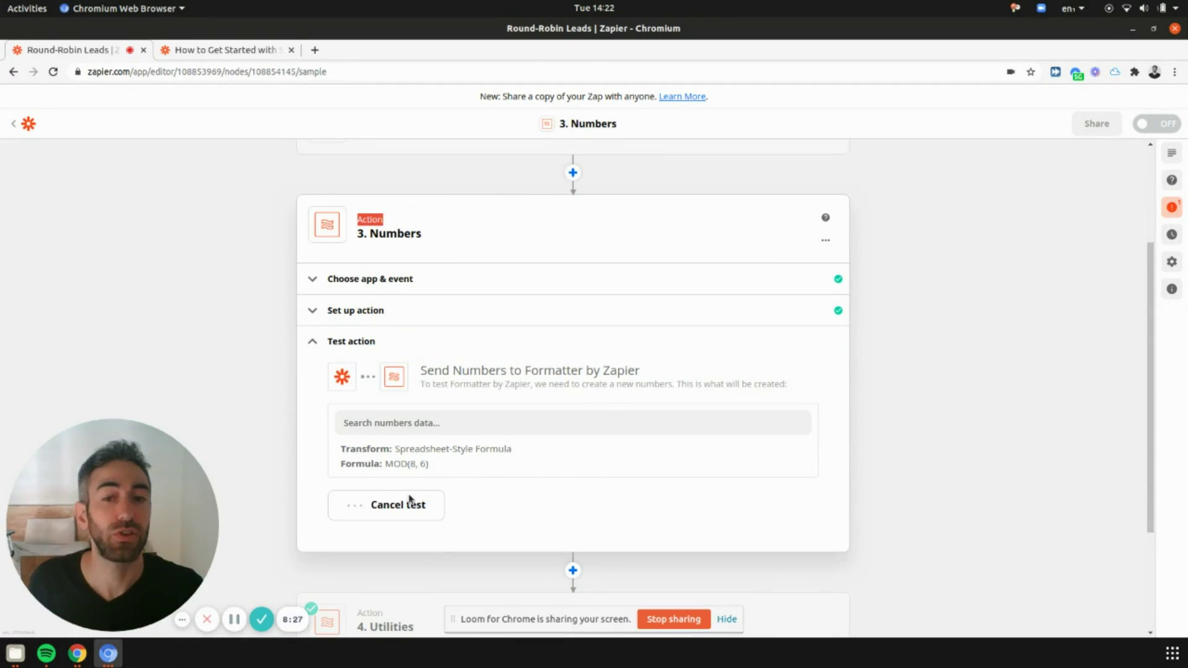
scroll(594, 423, "down", 3)
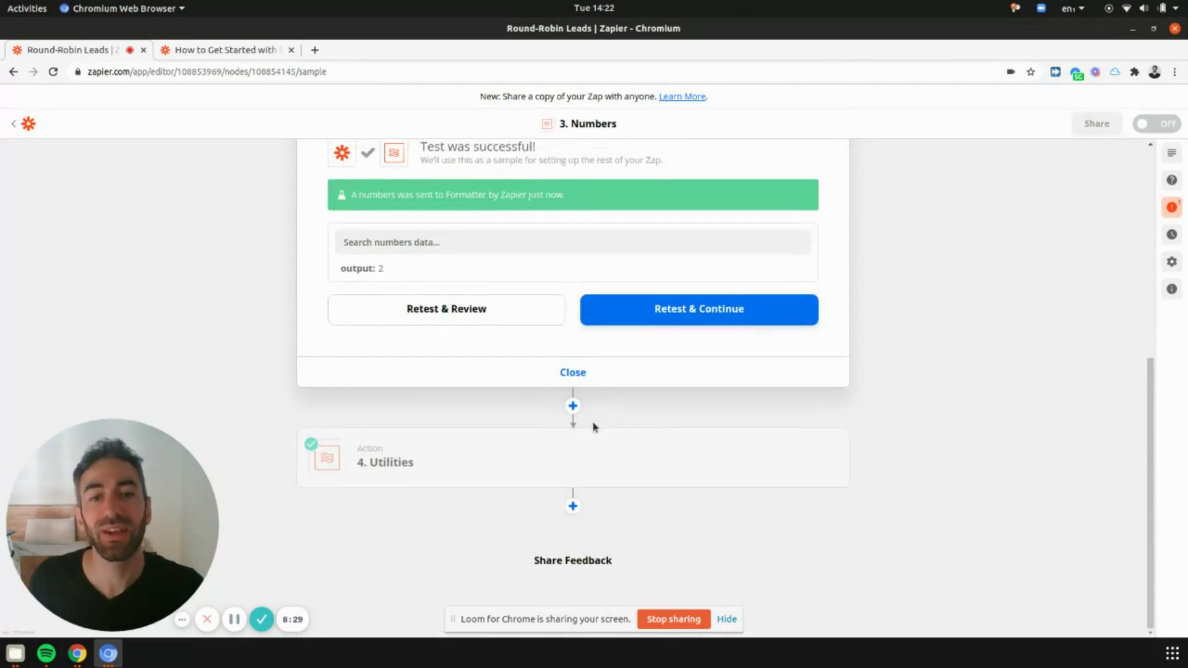
left_click(456, 461)
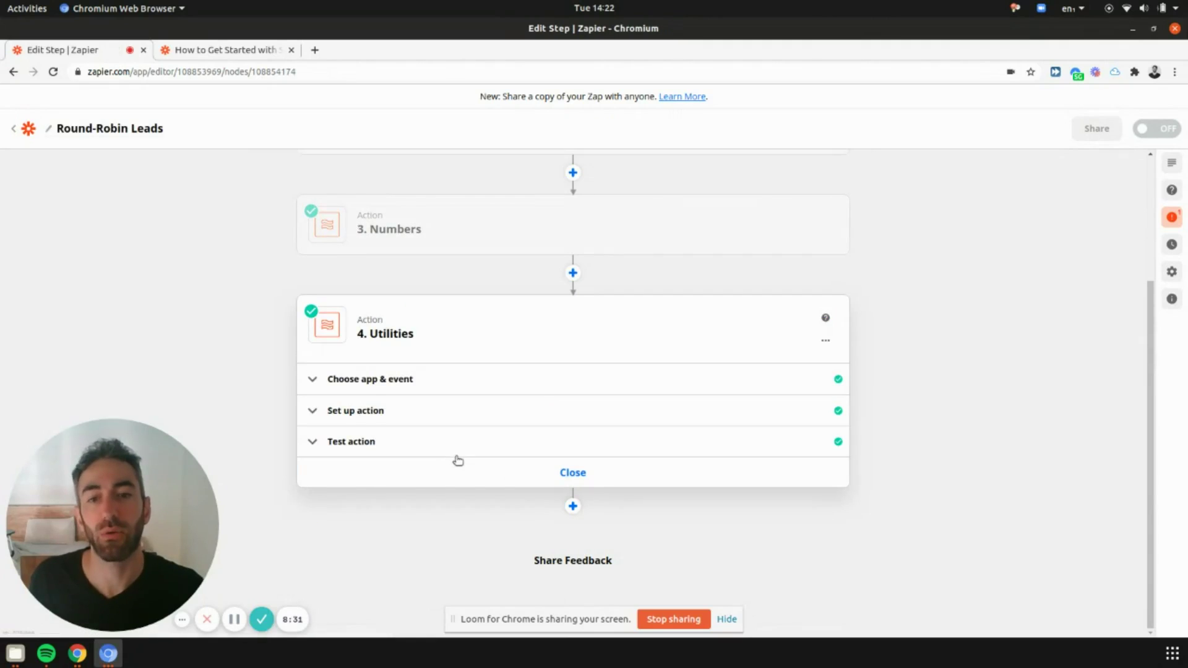
left_click(425, 453)
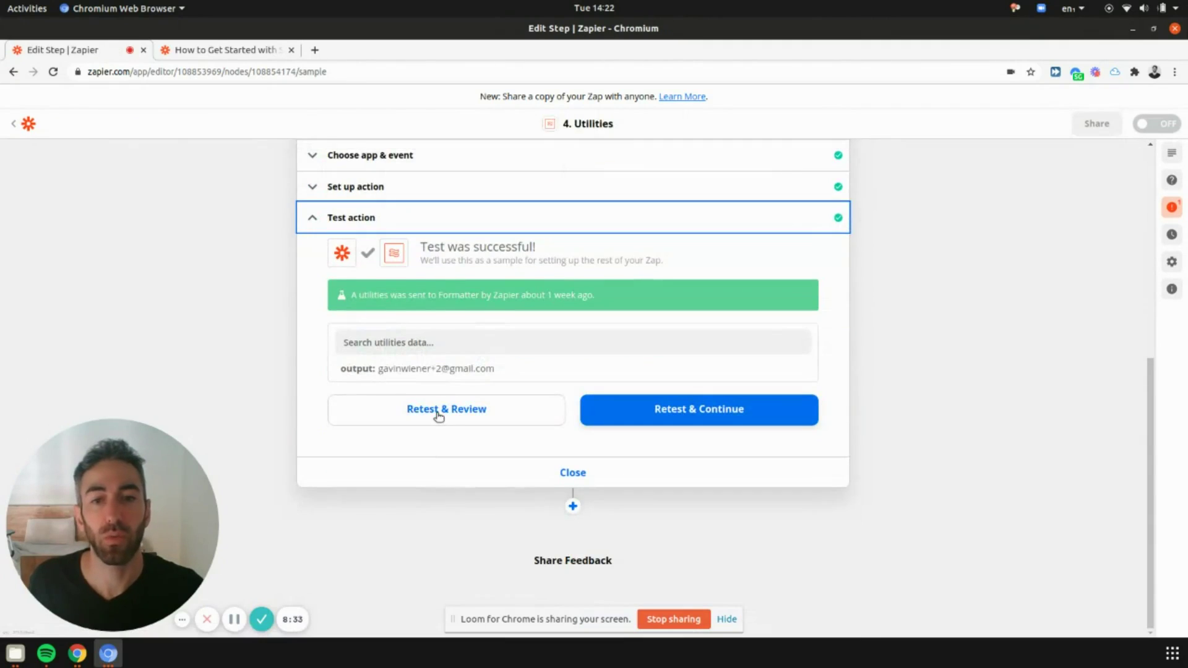
Retest step 4 Utilities and select the output, now the third team email address in the list.
left_click(435, 416)
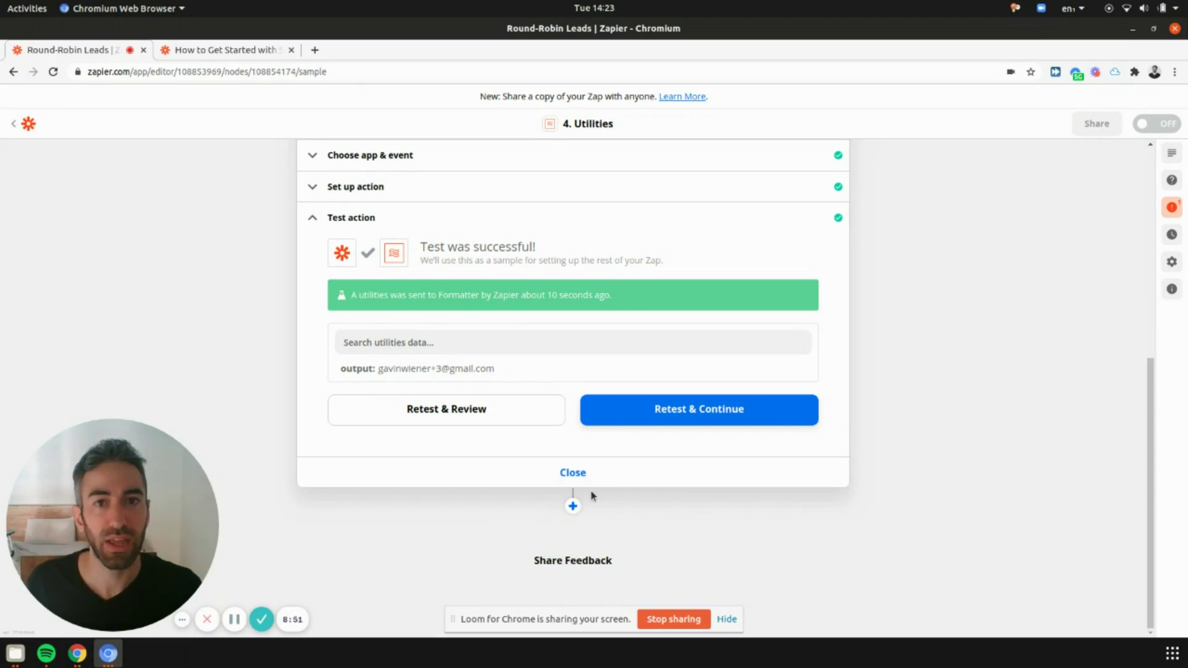
scroll(574, 440, "up", 2)
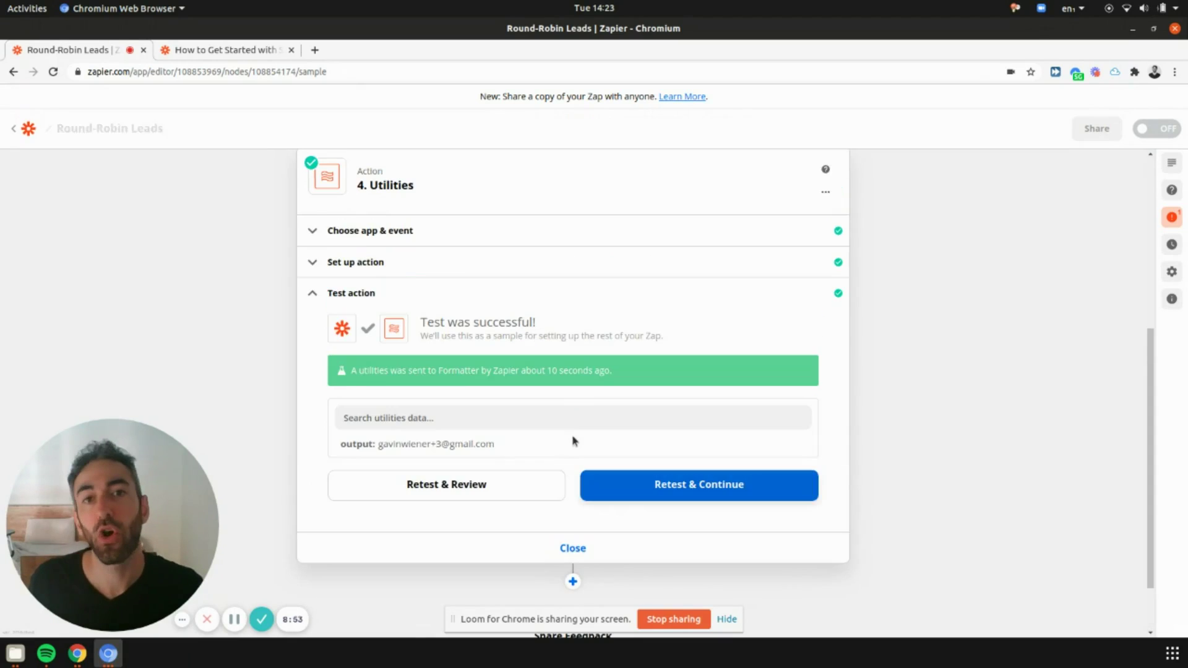
scroll(574, 440, "down", 2)
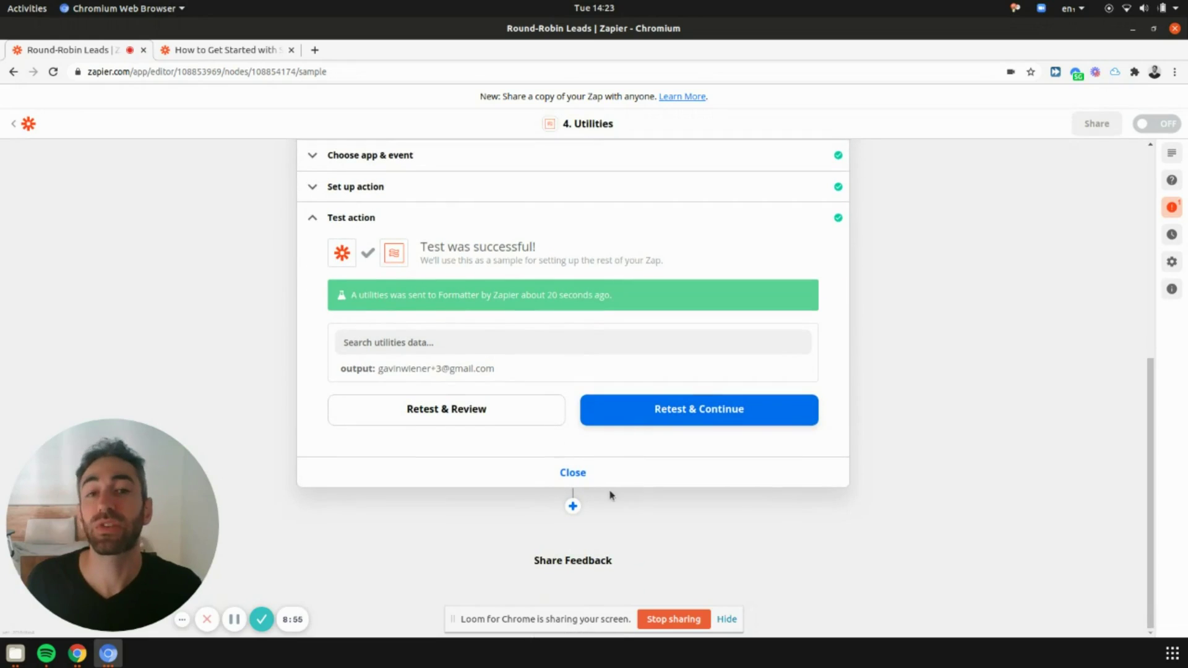
left_click_drag(376, 369, 503, 375)
left_click(502, 375)
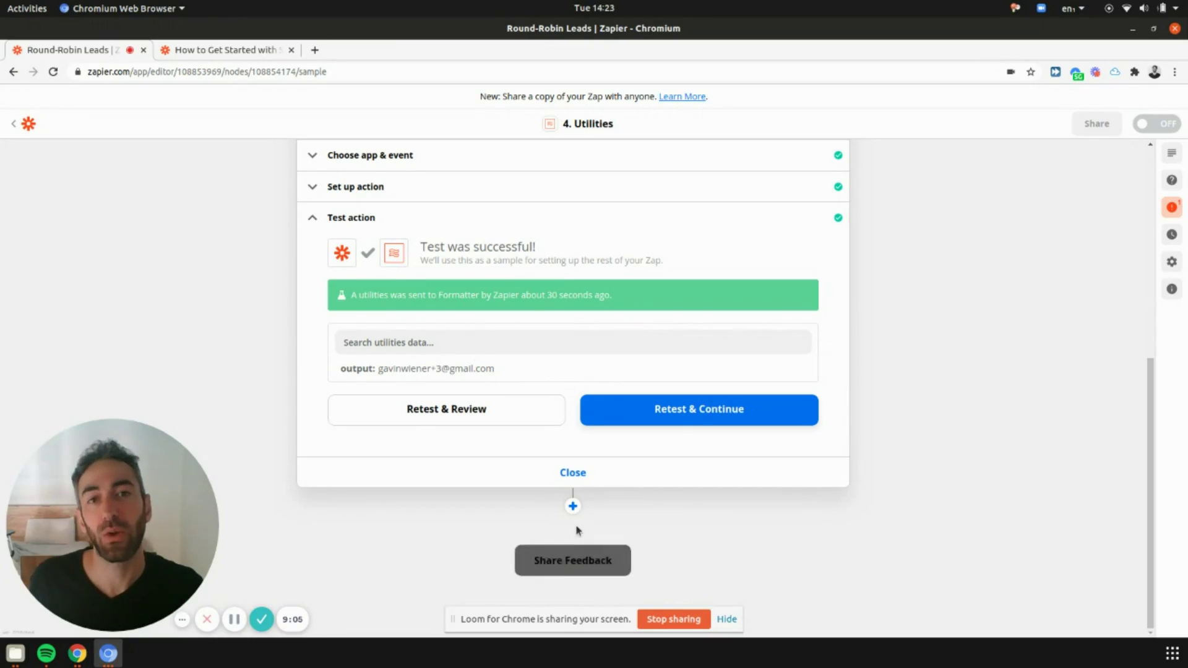
scroll(567, 328, "up", 1)
scroll(567, 328, "up", 6)
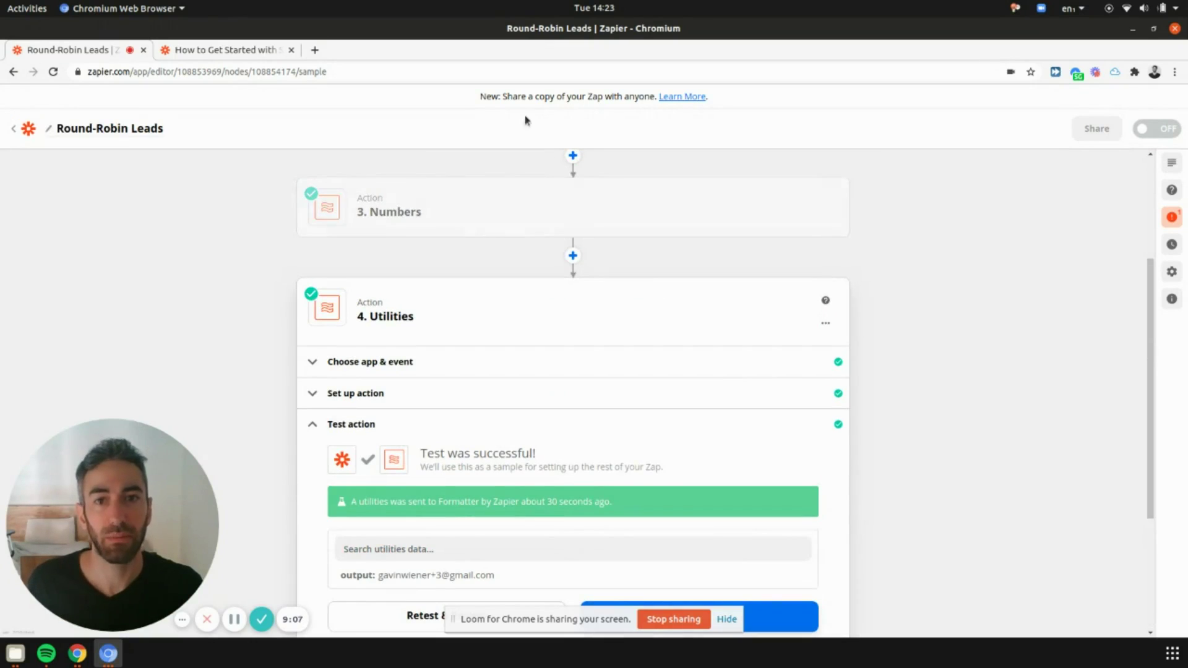
scroll(520, 260, "down", 6)
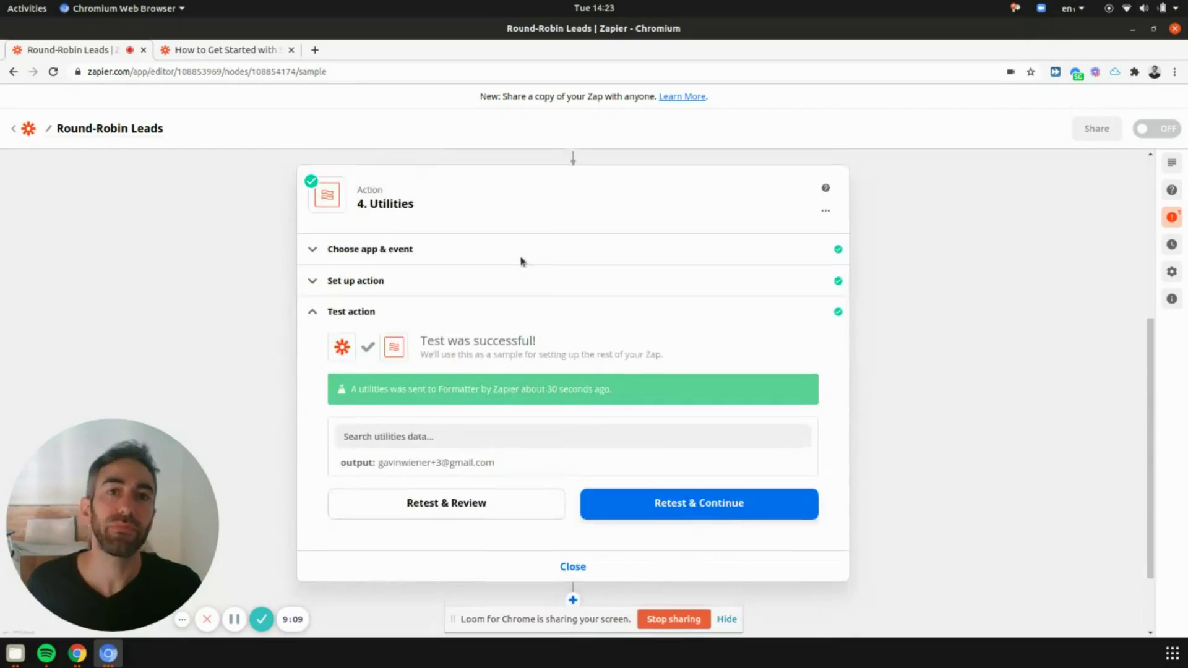